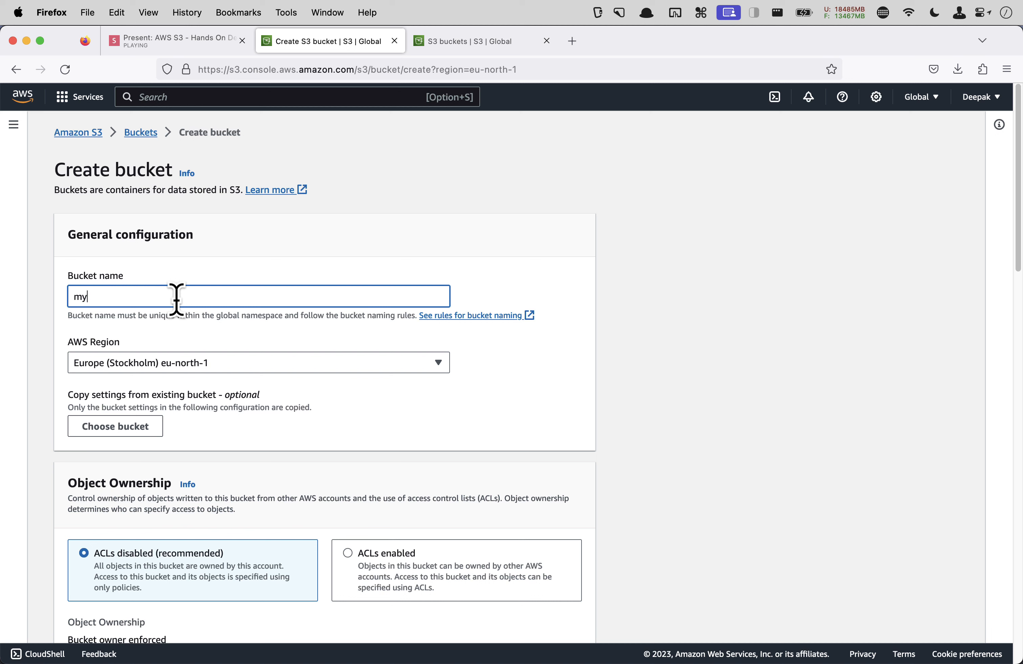
# Step: Name the bucket myawsbucket-1128712 and set its AWS Region to US East (N. Virginia) us-east-1
pyautogui.write('awsbucket-1128712')
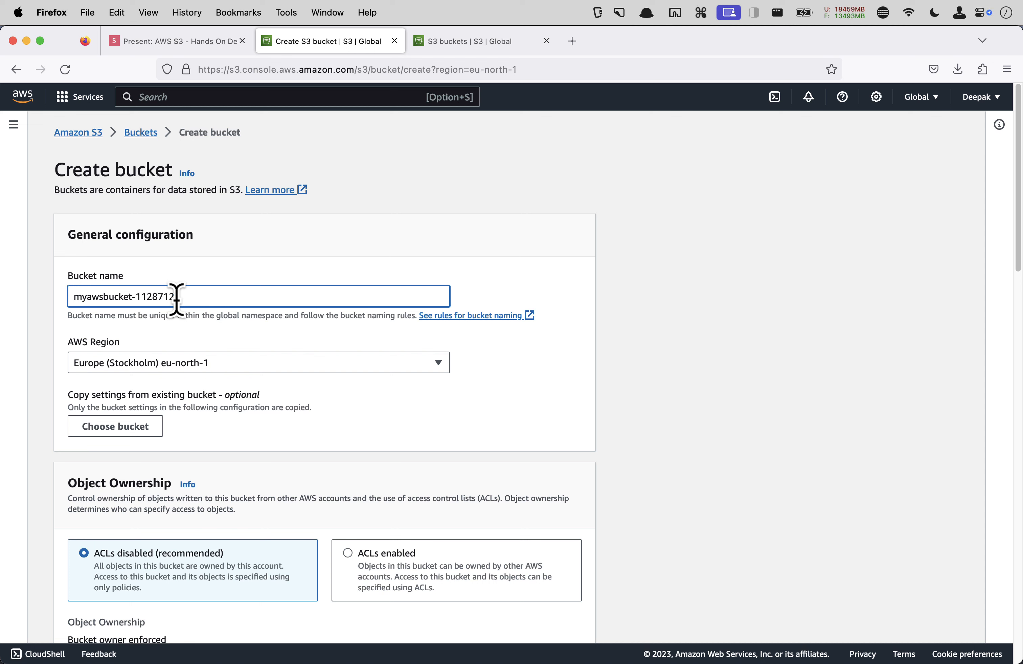
pyautogui.click(143, 364)
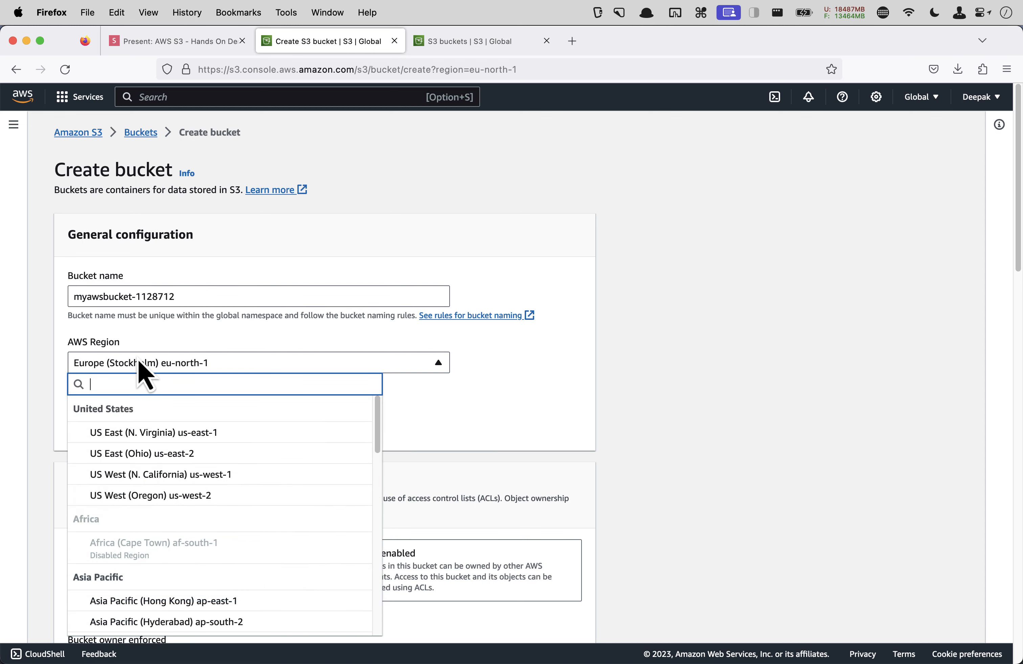
pyautogui.click(147, 432)
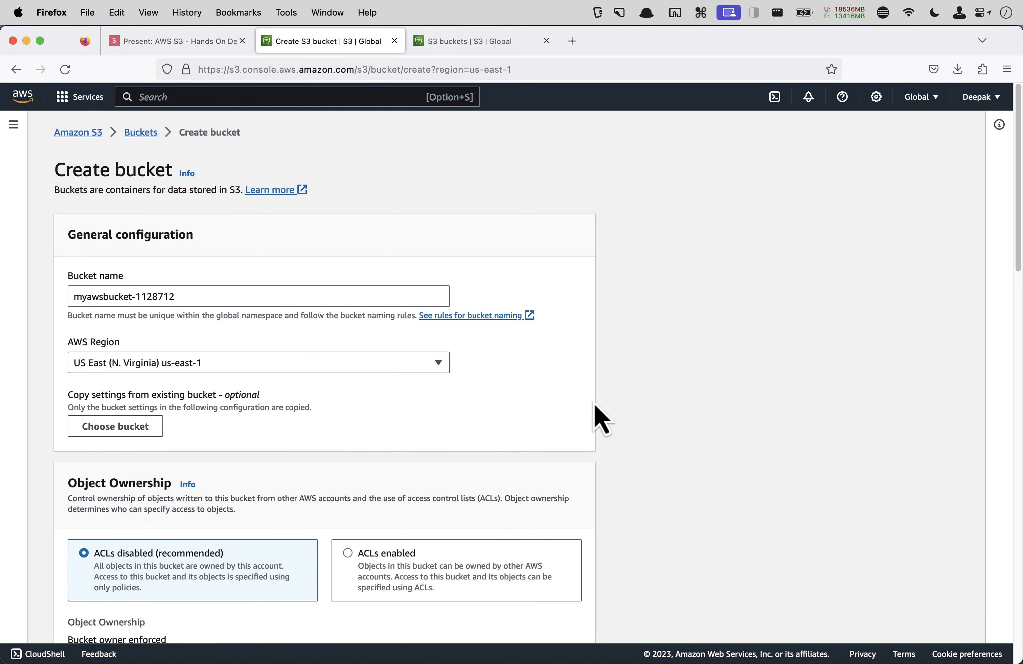
pyautogui.click(927, 100)
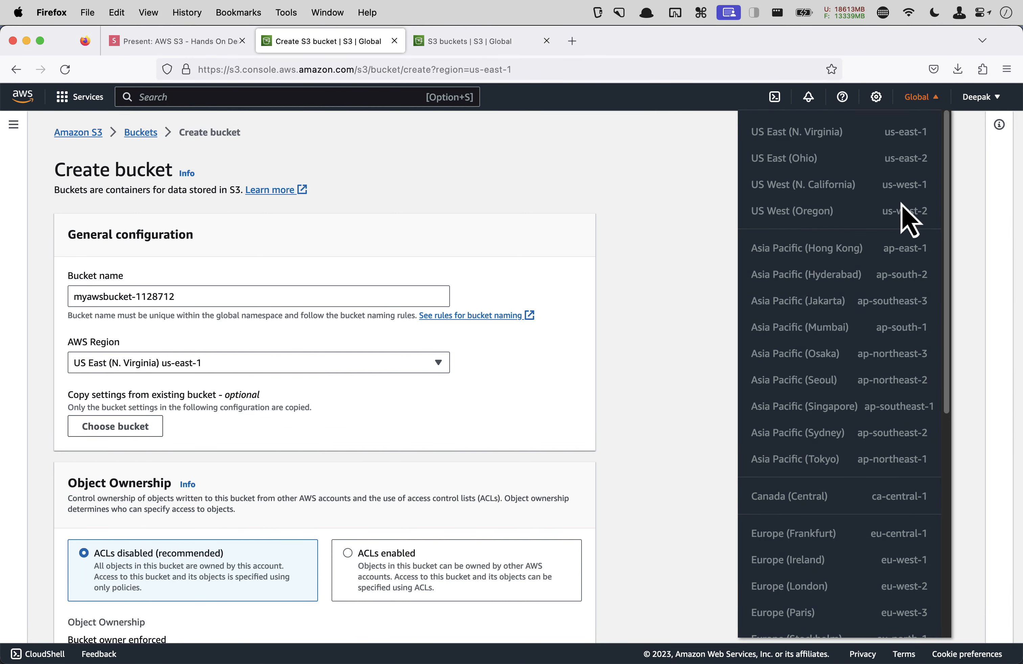
pyautogui.click(674, 250)
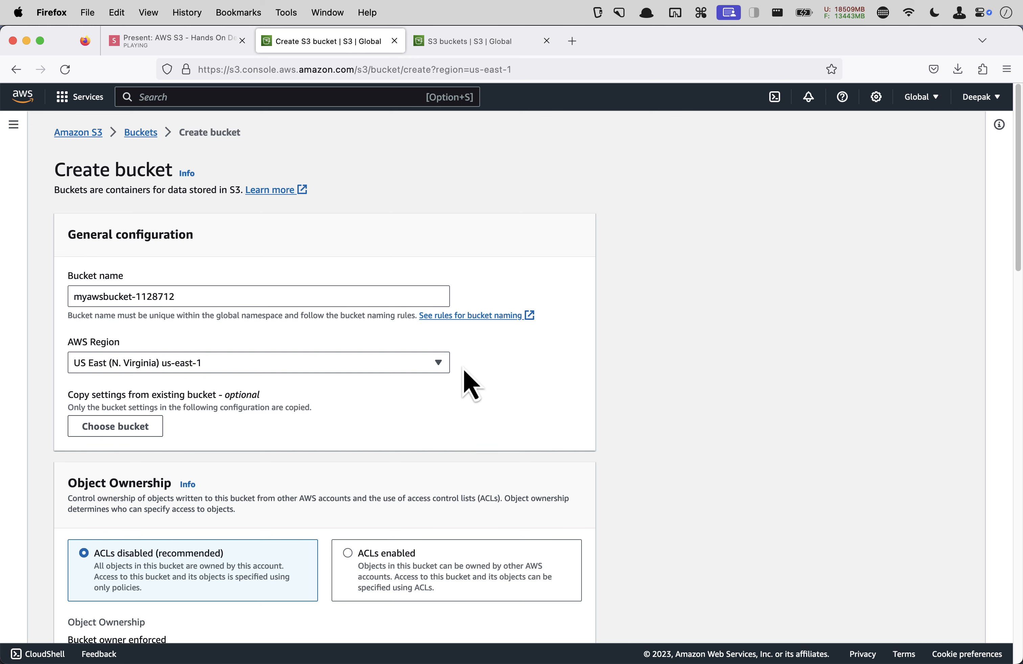
# Step: Review the bucket's Object Ownership, Block Public Access, Bucket Versioning and Tags settings
pyautogui.scroll(-1, 463, 377)
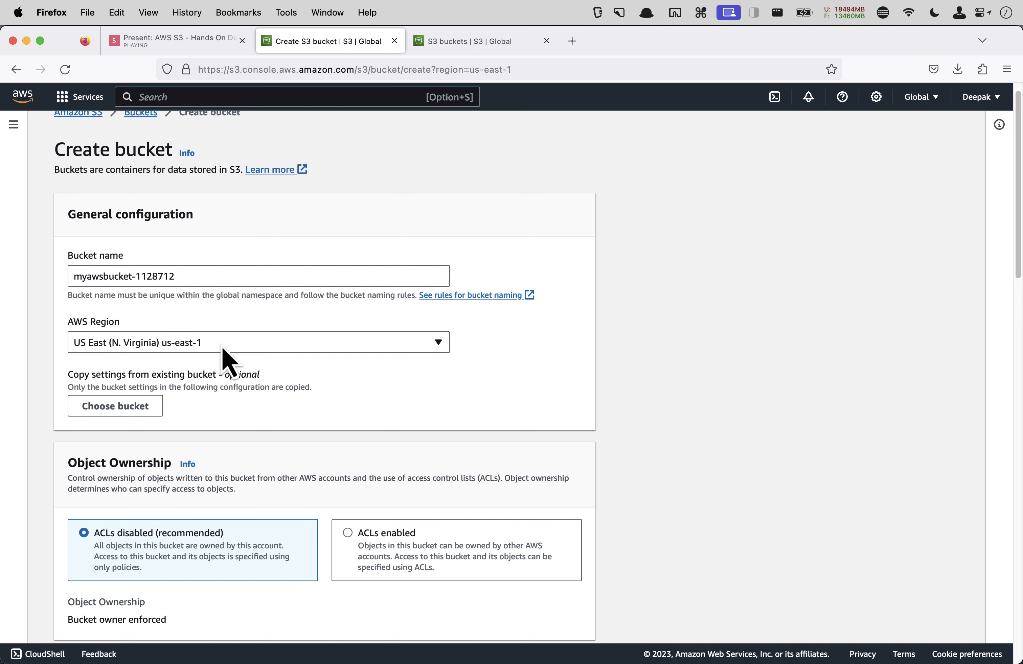
pyautogui.scroll(-2, 222, 350)
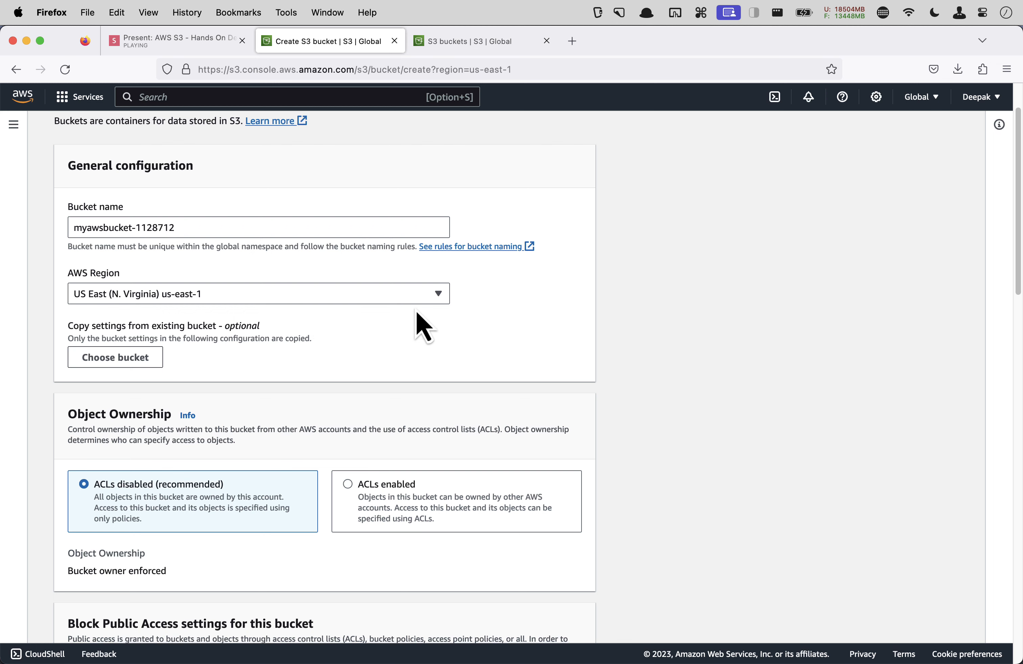
pyautogui.scroll(-5, 416, 313)
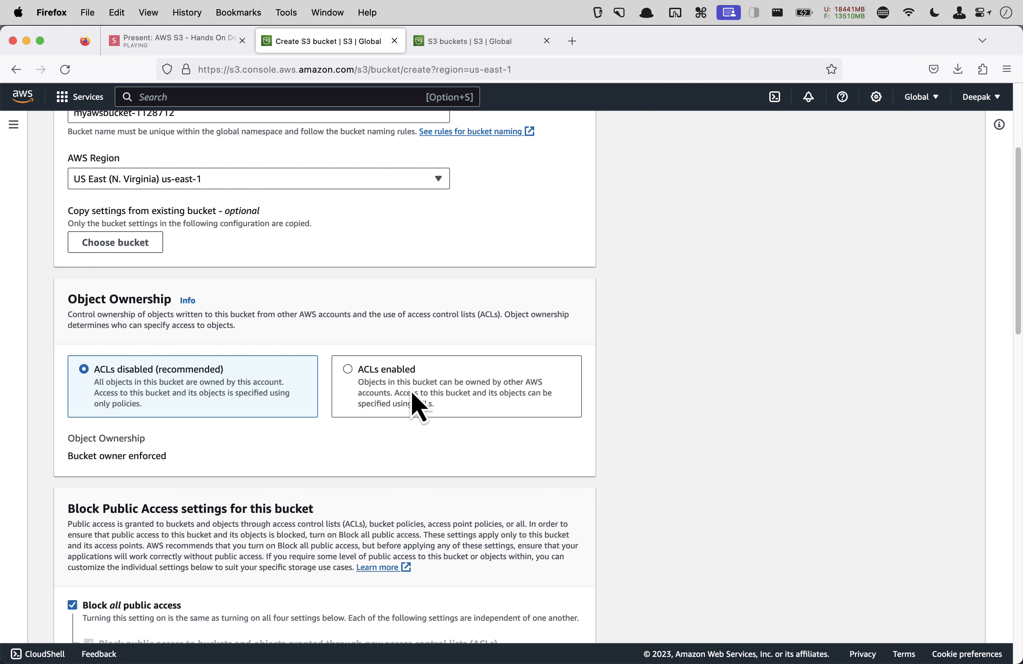
pyautogui.scroll(-7, 413, 395)
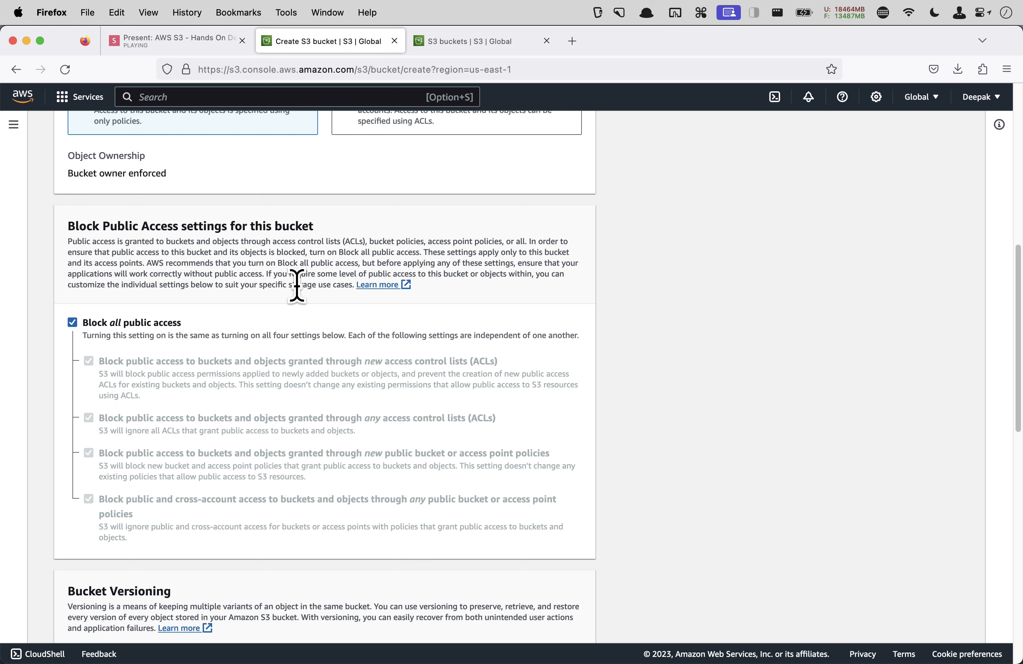
pyautogui.scroll(-7, 343, 406)
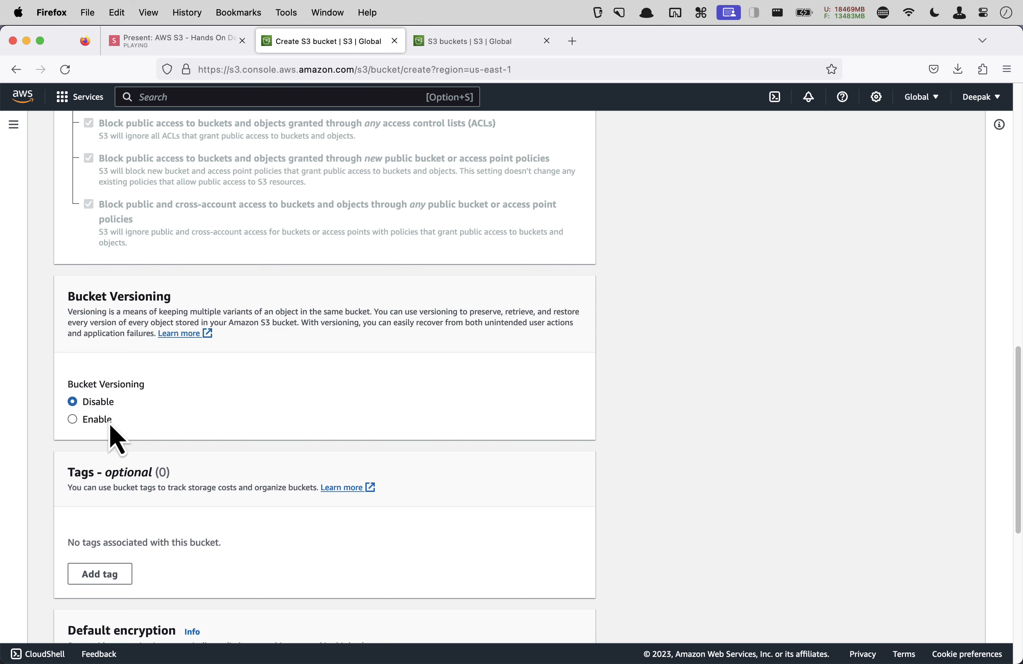
pyautogui.scroll(-4, 113, 431)
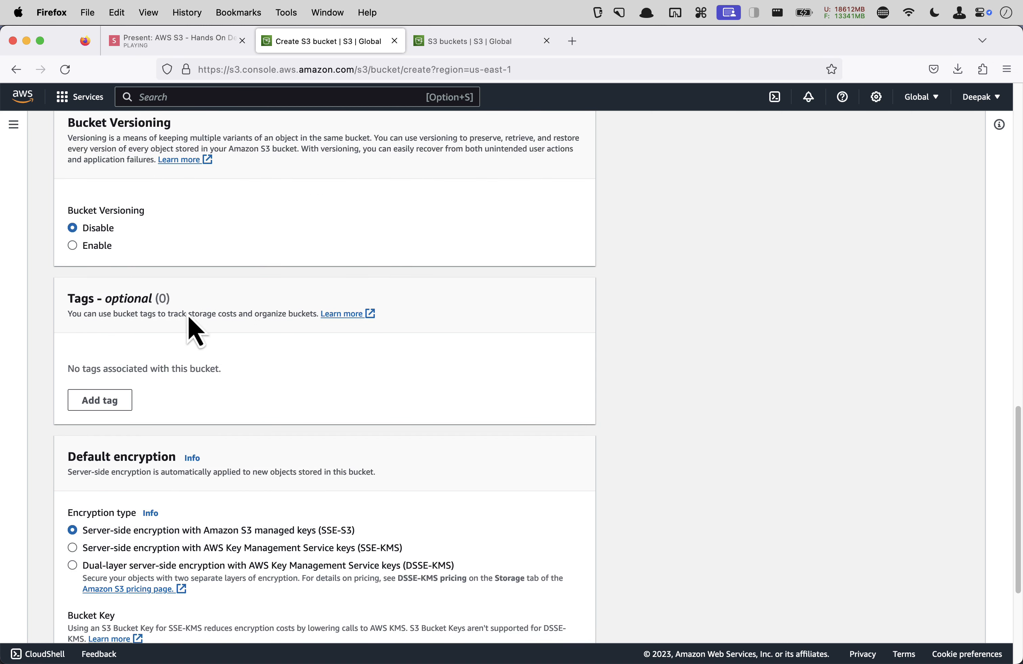
pyautogui.moveTo(69, 296); pyautogui.dragTo(170, 298)
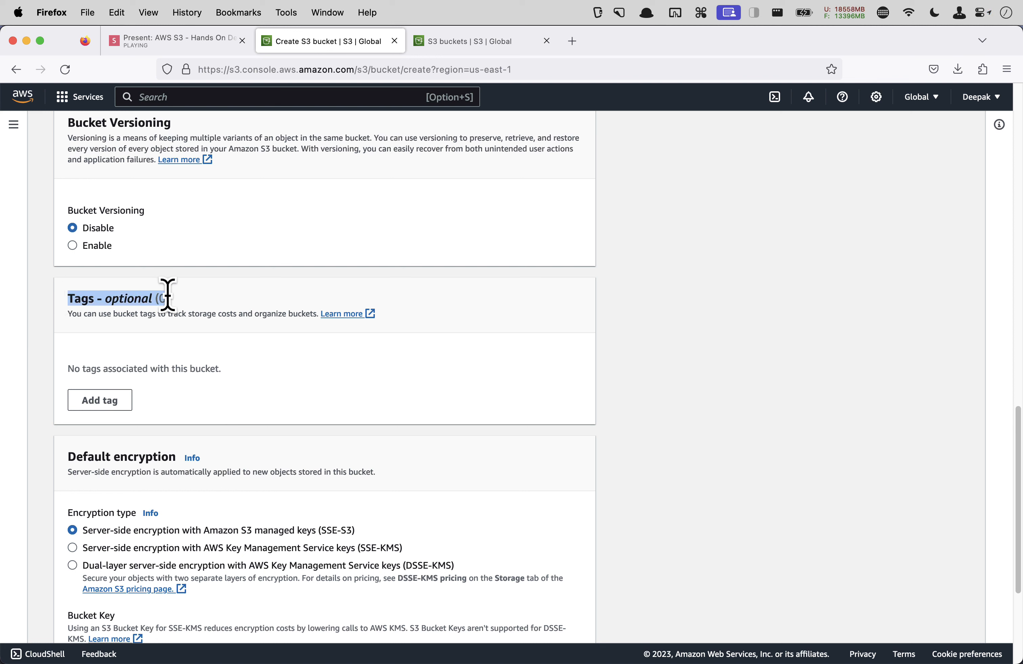
pyautogui.moveTo(68, 211); pyautogui.dragTo(166, 216)
pyautogui.moveTo(68, 297); pyautogui.dragTo(155, 298)
pyautogui.click(164, 366)
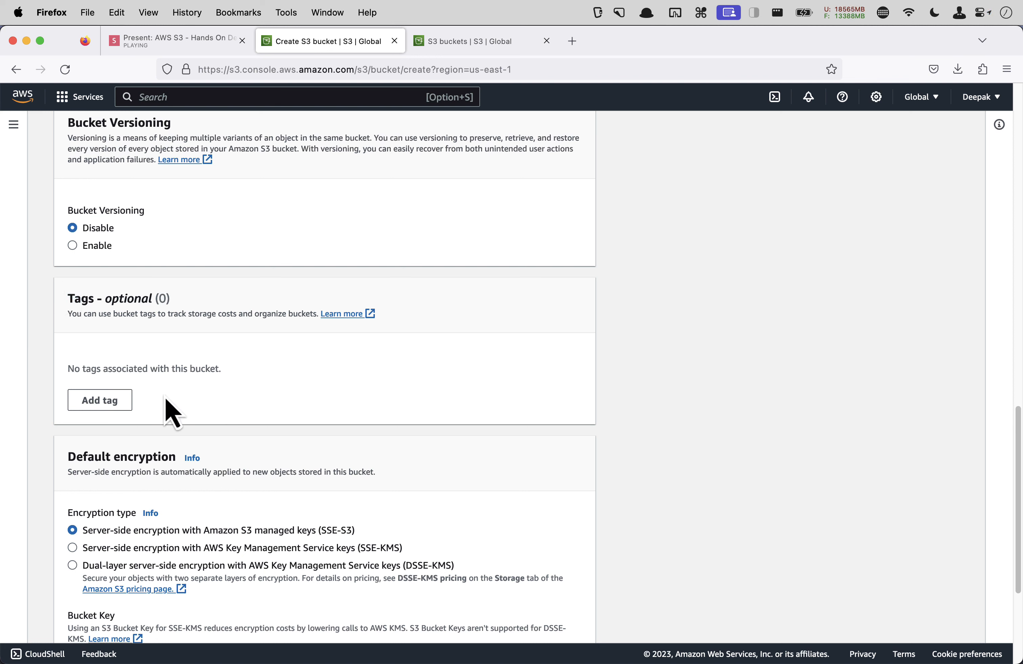
# Step: Add a bucket tag with key purpose and value demo, plus a second blank tag row
pyautogui.click(122, 405)
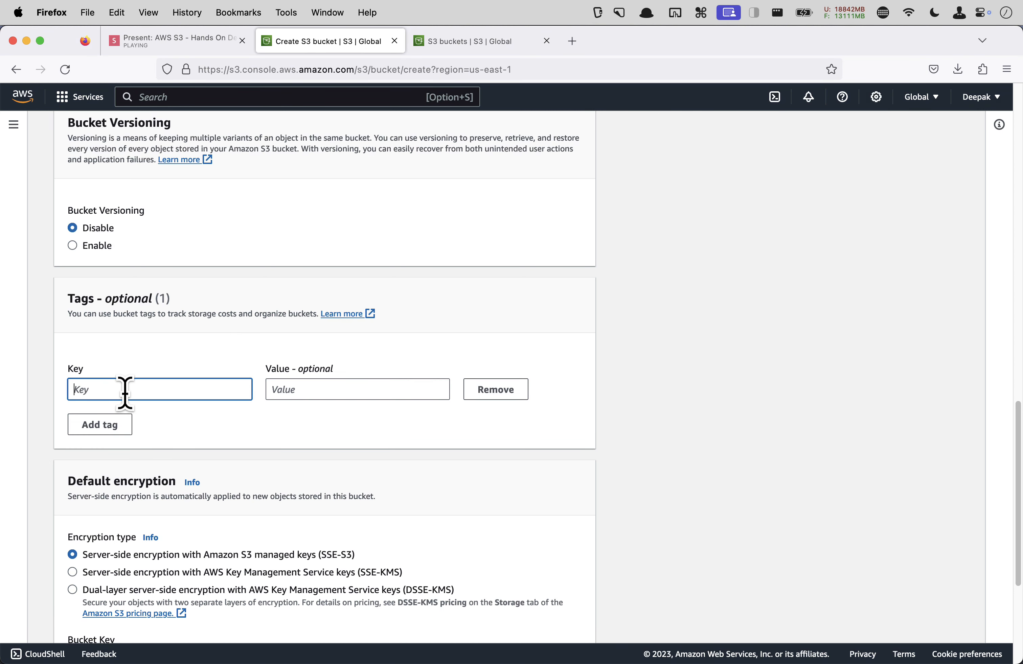
pyautogui.write('purpose')
pyautogui.press('Tab')
pyautogui.write('demo')
pyautogui.click(91, 424)
pyautogui.write('pos')
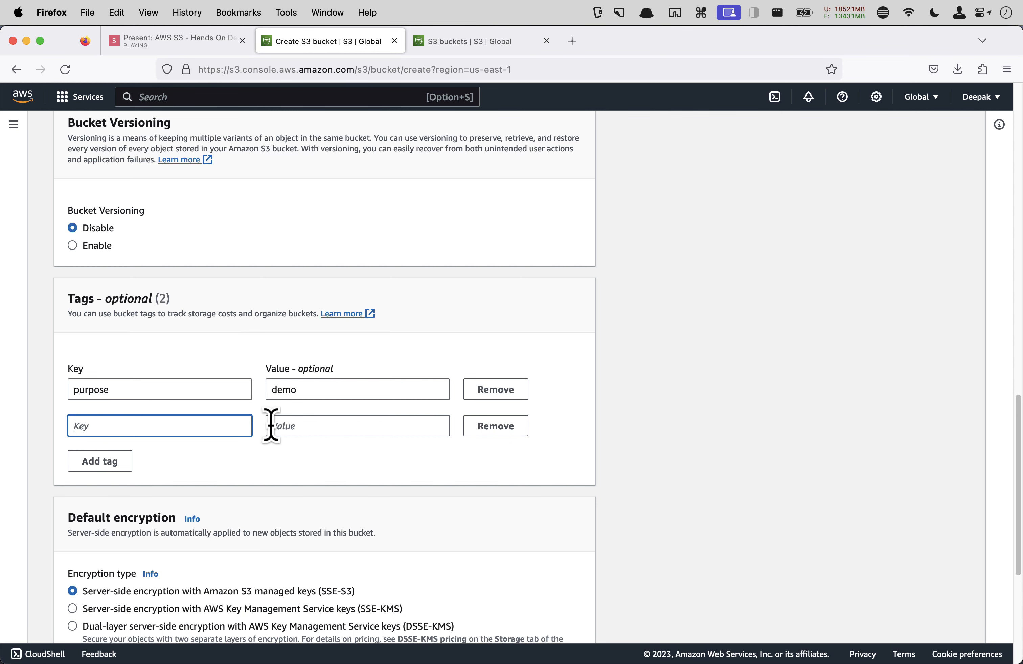
# Step: Examine the default encryption options and expand the advanced settings to review Object Lock
pyautogui.scroll(-5, 271, 426)
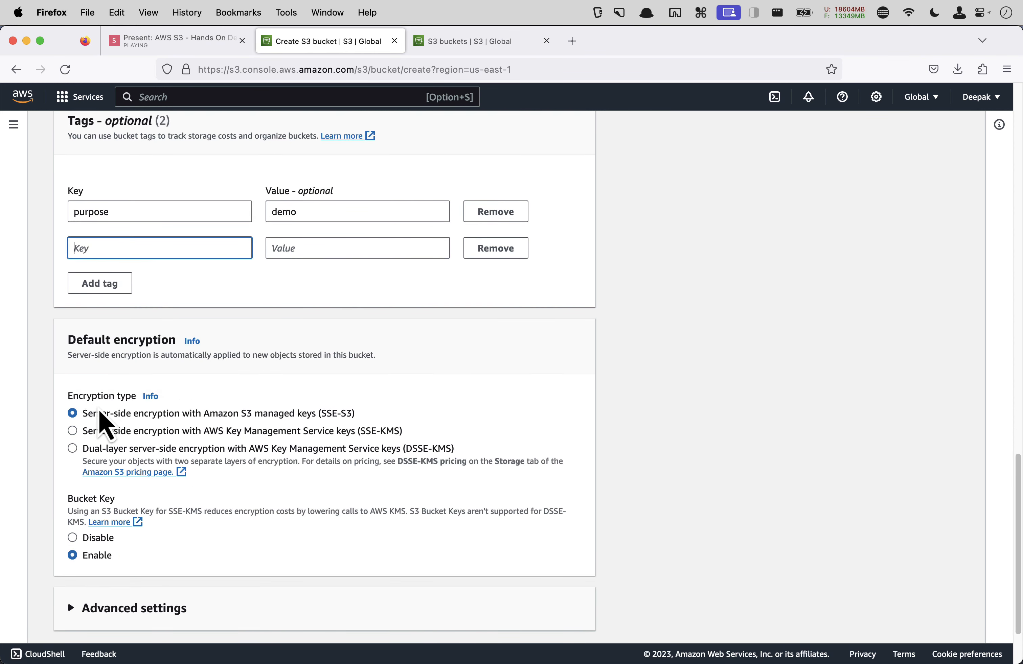
pyautogui.moveTo(86, 416); pyautogui.dragTo(355, 423)
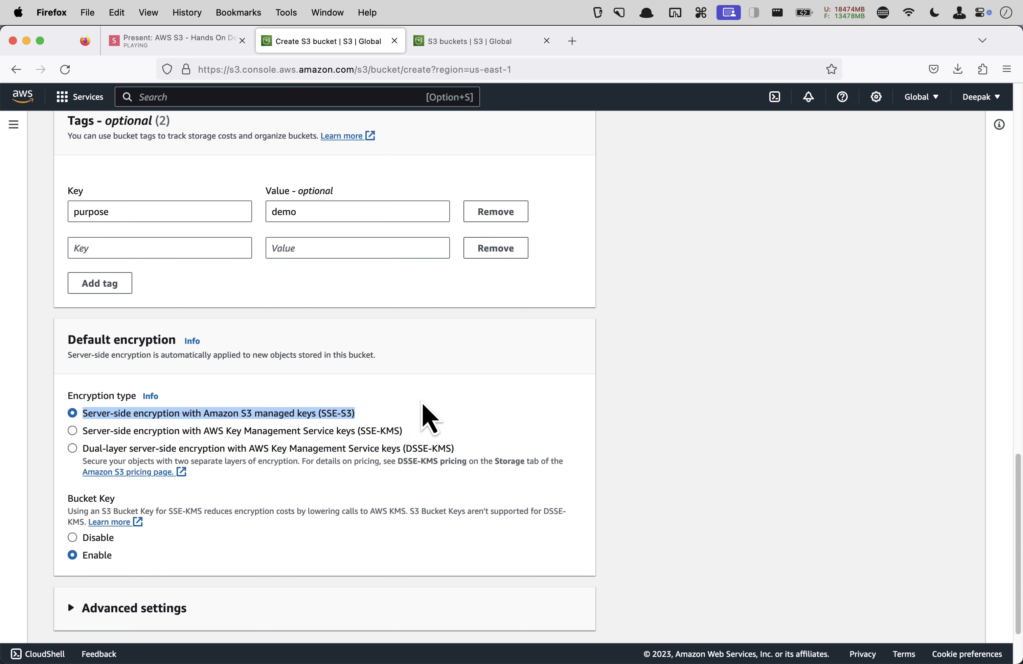
pyautogui.scroll(-2, 423, 406)
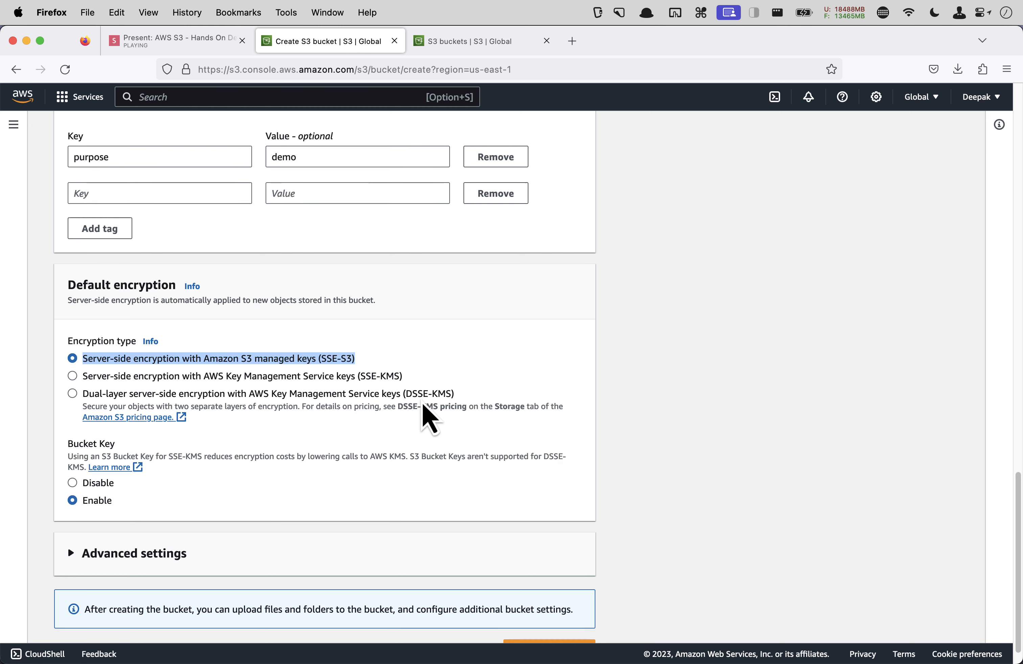
pyautogui.scroll(-1, 426, 416)
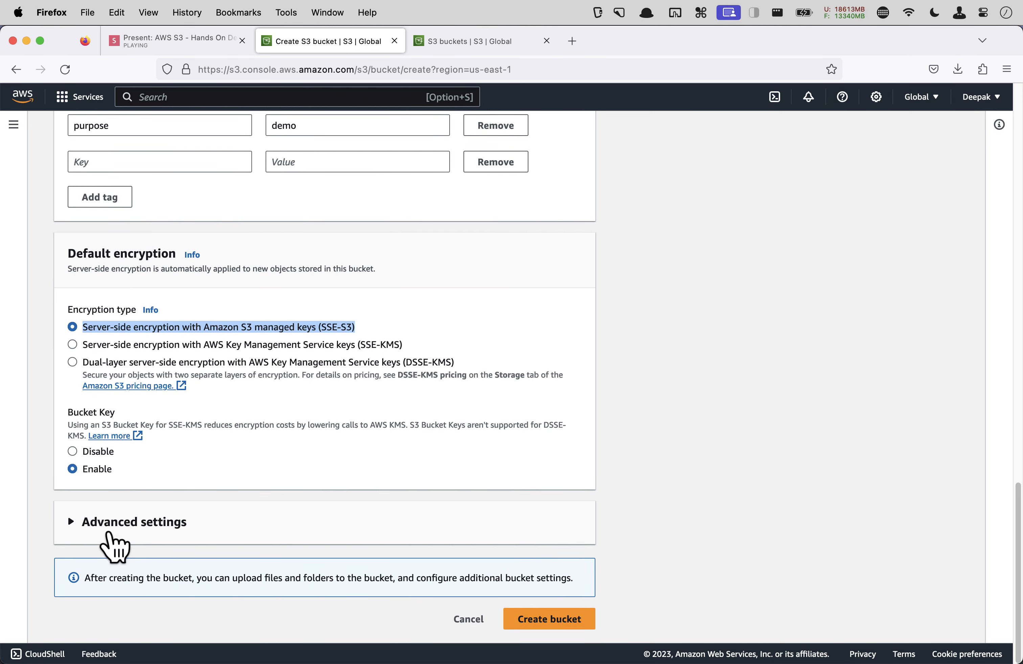
pyautogui.click(77, 522)
pyautogui.scroll(-5, 349, 538)
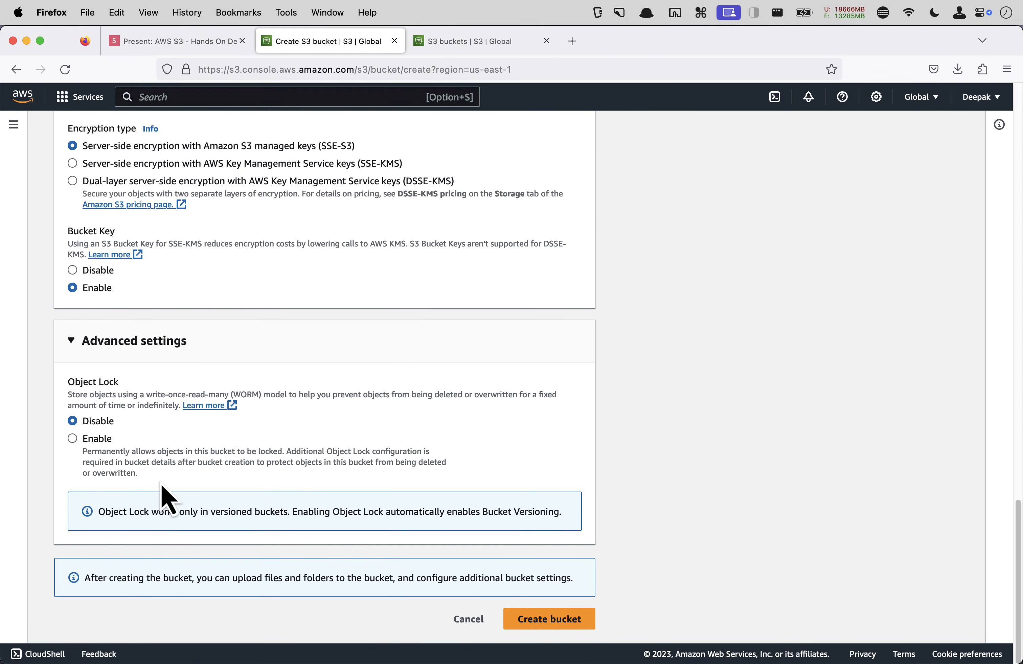
pyautogui.moveTo(65, 381); pyautogui.dragTo(120, 383)
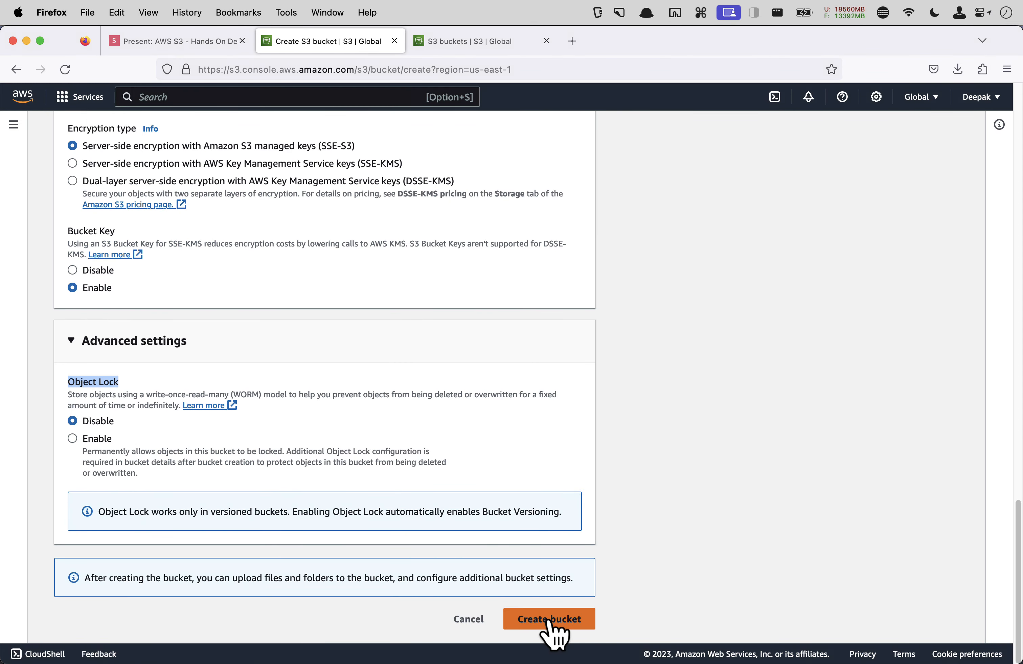
pyautogui.scroll(1, 548, 621)
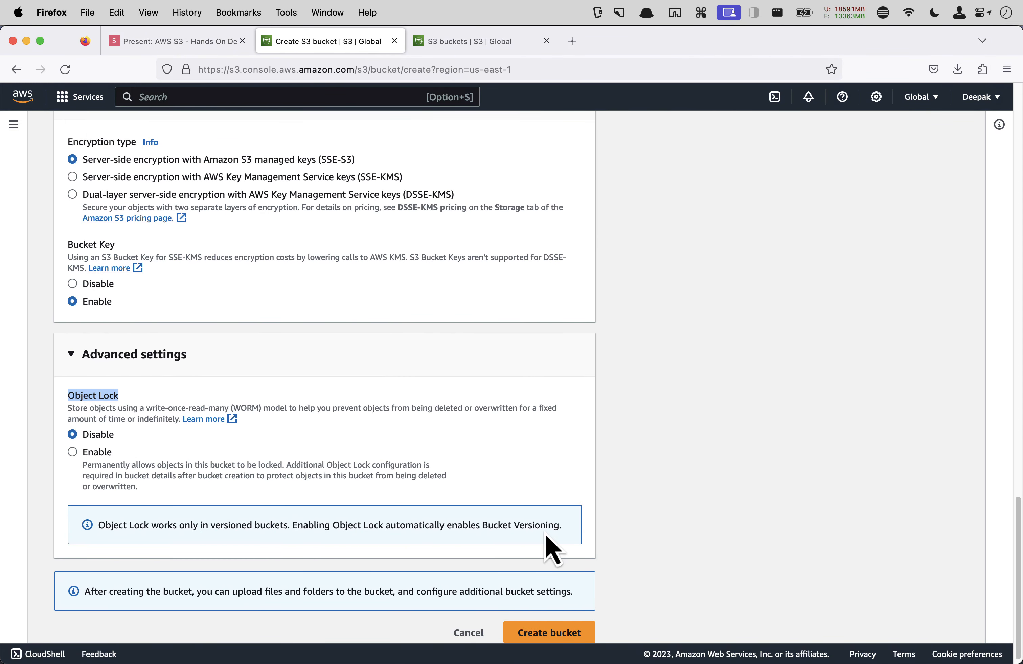
pyautogui.scroll(-1, 546, 536)
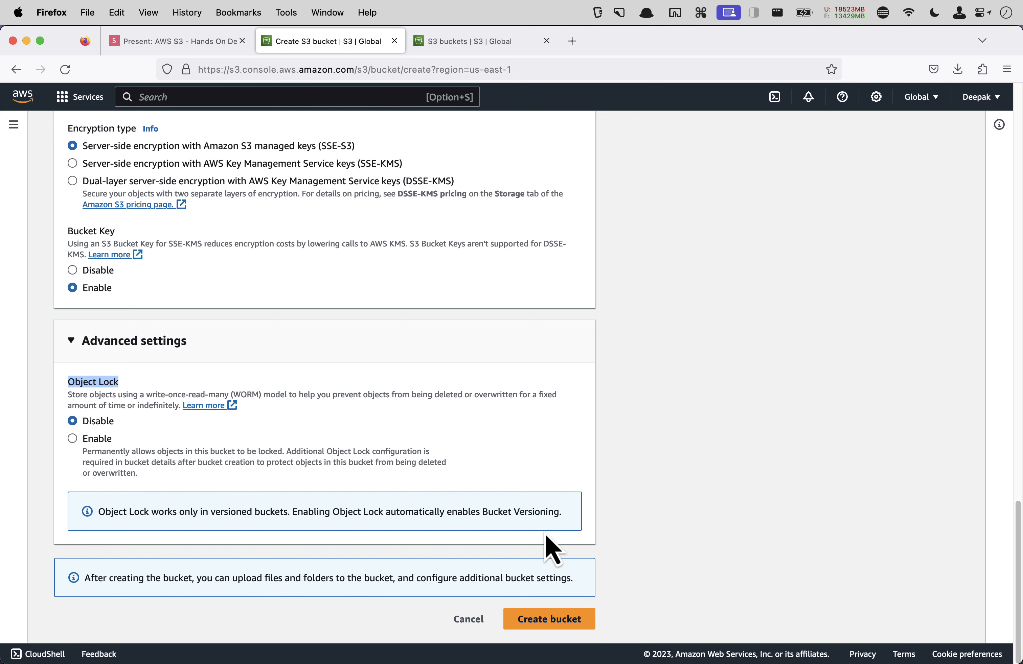
# Step: Remove the blank second tag row and create the bucket with the remaining settings
pyautogui.click(548, 628)
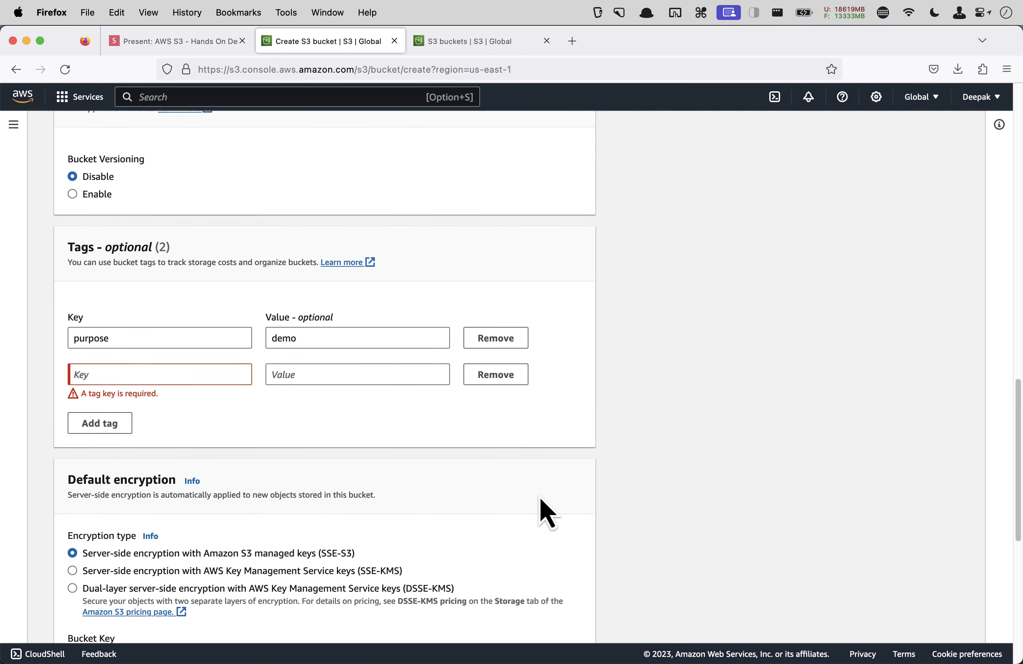
pyautogui.click(500, 376)
pyautogui.scroll(-8, 612, 496)
pyautogui.click(560, 623)
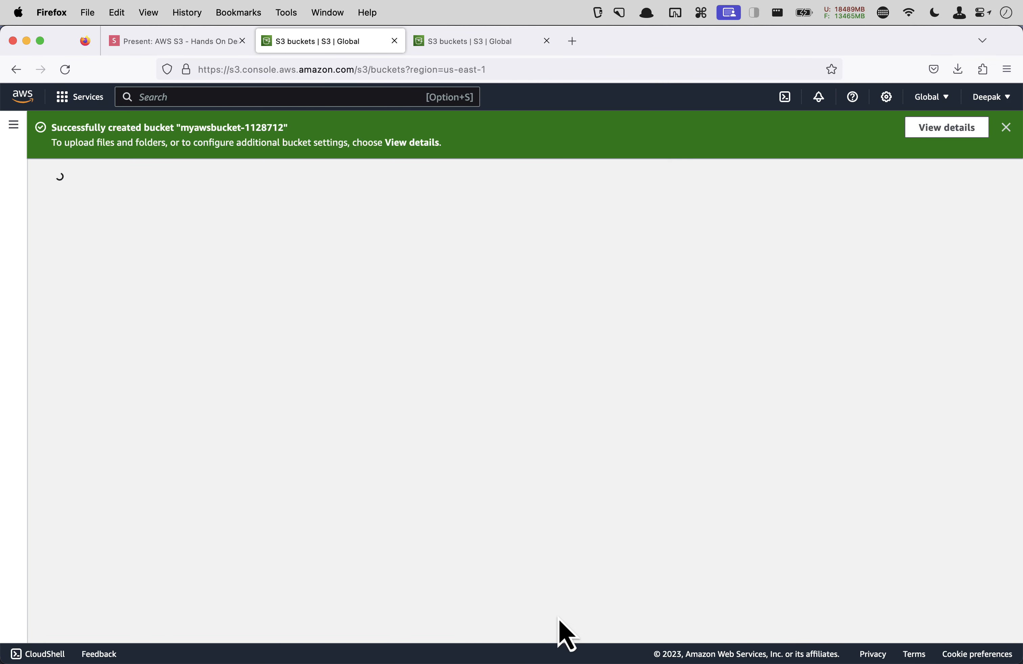
pyautogui.moveTo(223, 426); pyautogui.dragTo(107, 434)
# Step: Switch to the AWS S3 slides in the browser and read the Step 2 instructions for uploading an object to a bucket
pyautogui.click(148, 49)
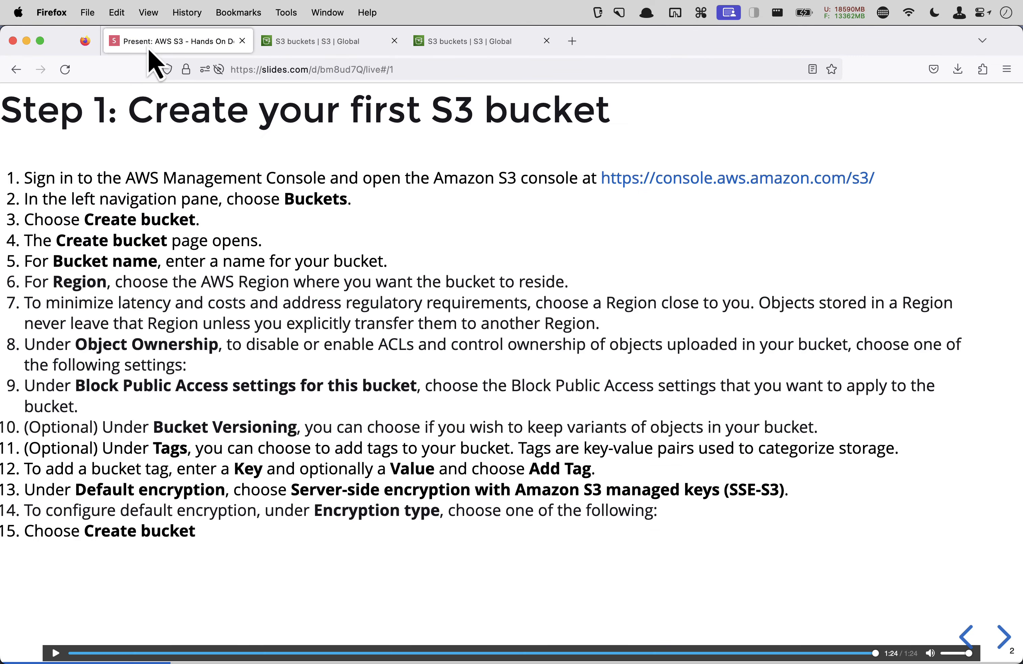
pyautogui.press('Right')
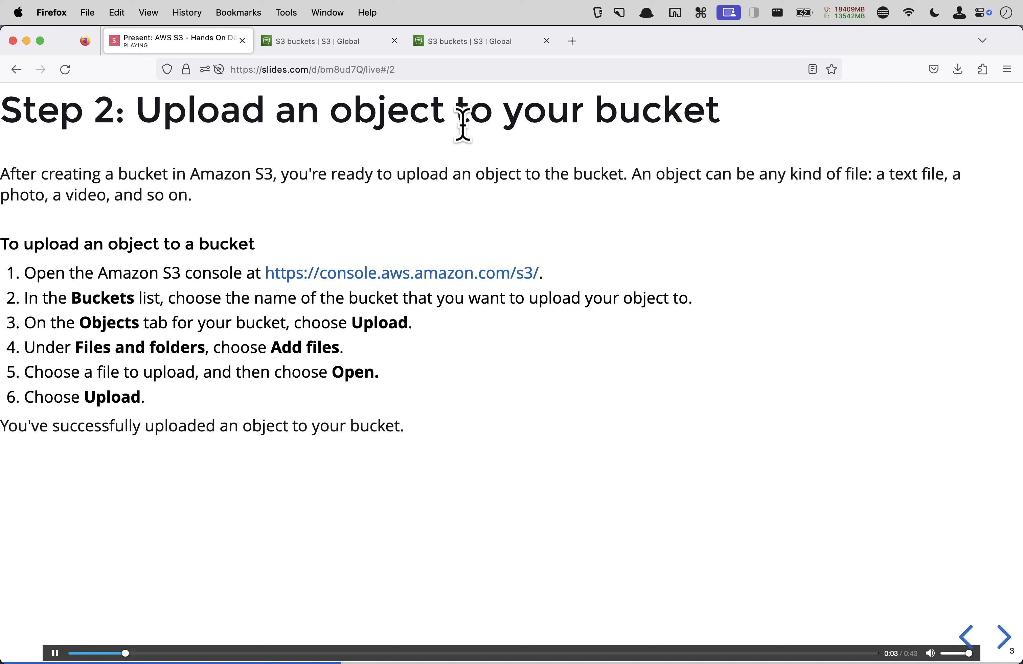
pyautogui.moveTo(102, 175); pyautogui.dragTo(578, 183)
pyautogui.click(696, 173)
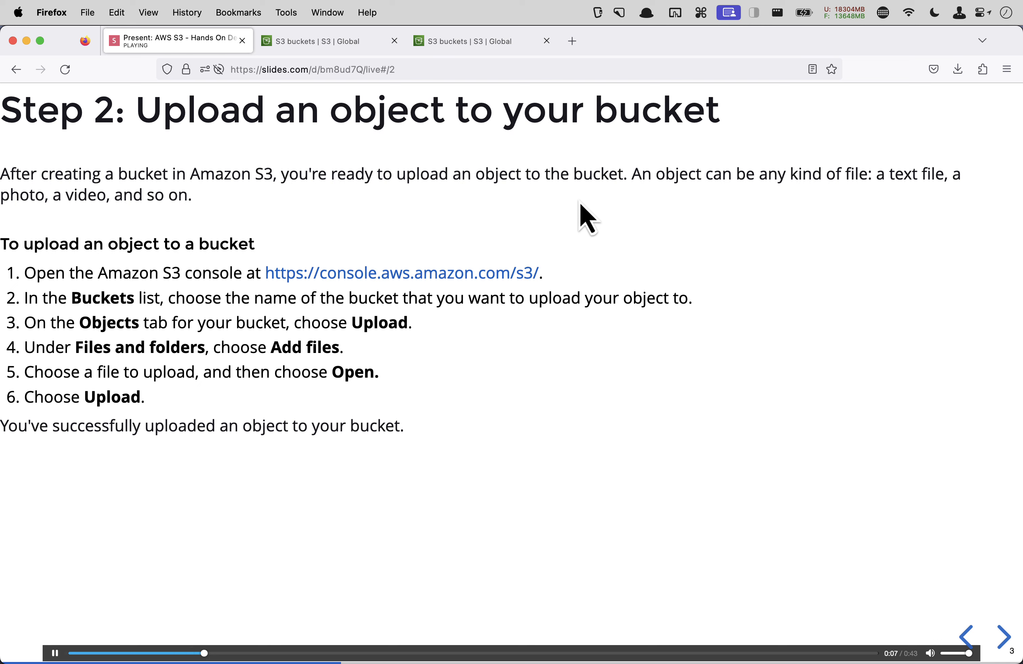
pyautogui.moveTo(871, 177); pyautogui.dragTo(946, 175)
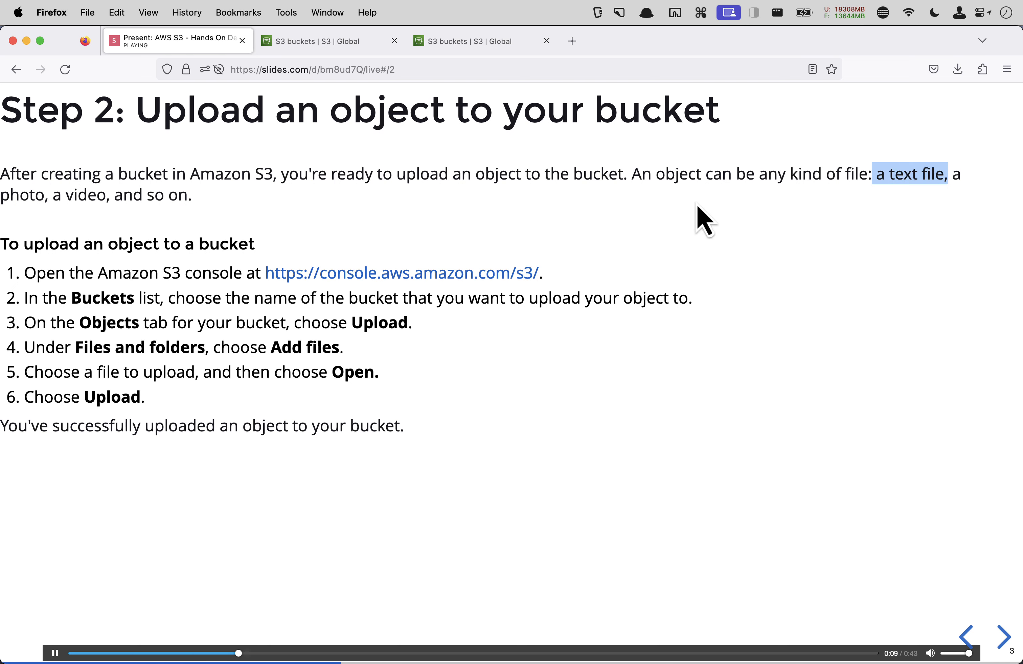
pyautogui.moveTo(23, 193); pyautogui.dragTo(180, 195)
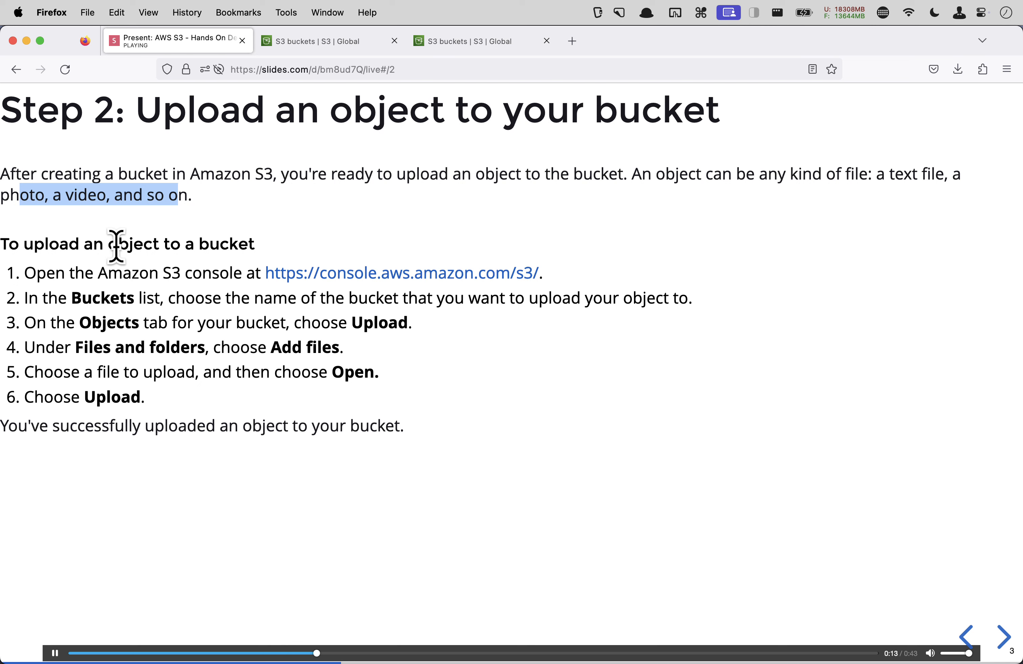
pyautogui.moveTo(36, 273); pyautogui.dragTo(203, 273)
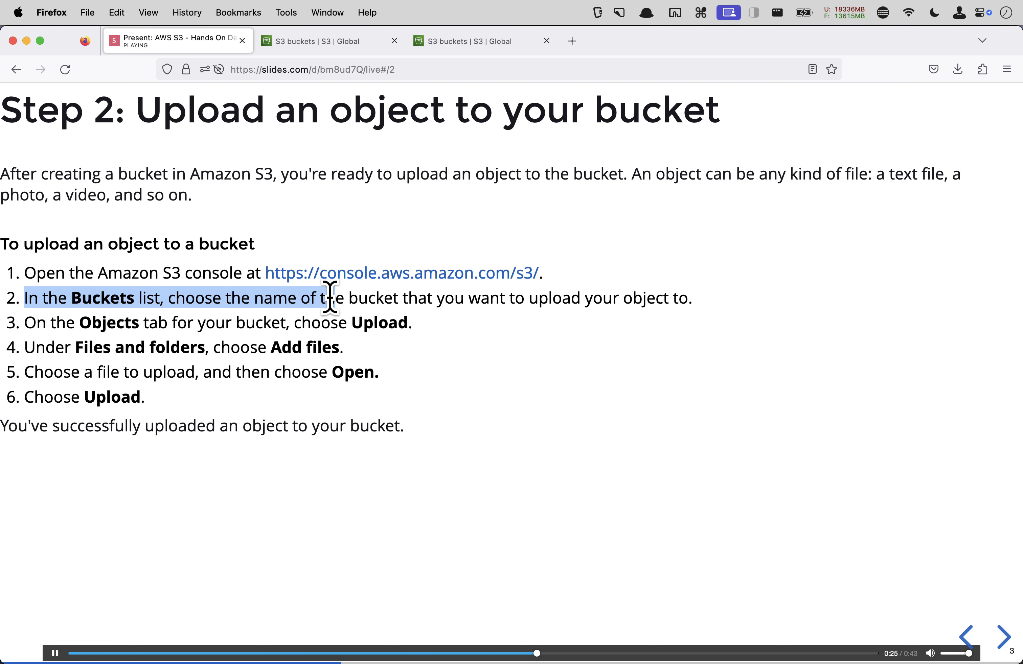
# Step: Return to the Amazon S3 console, open the bucket myawsbucket-1128712 and open its upload page
pyautogui.click(325, 277)
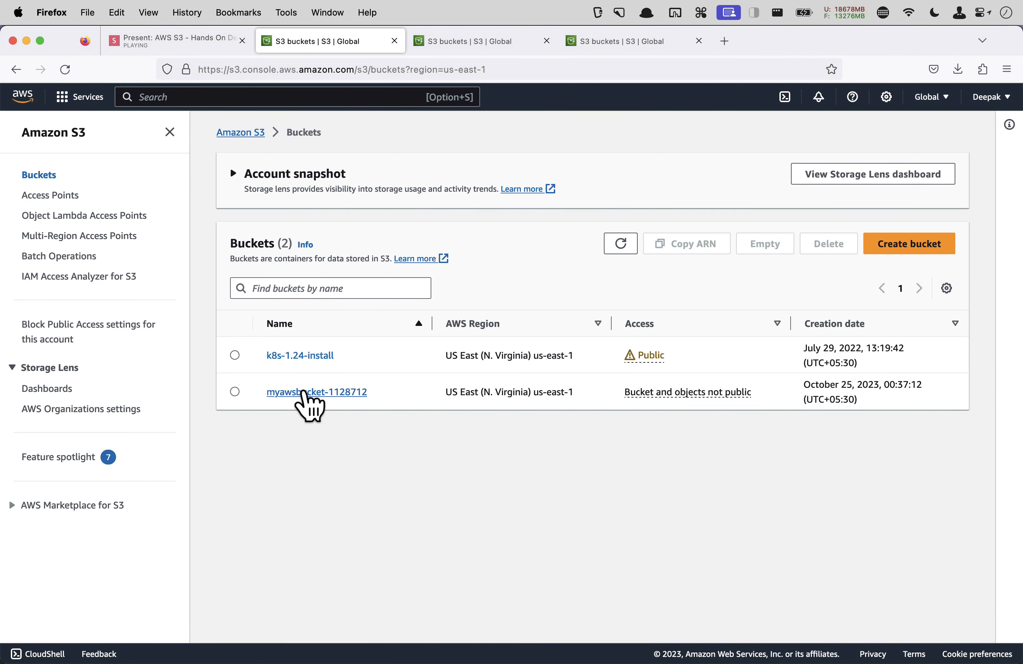
pyautogui.click(304, 392)
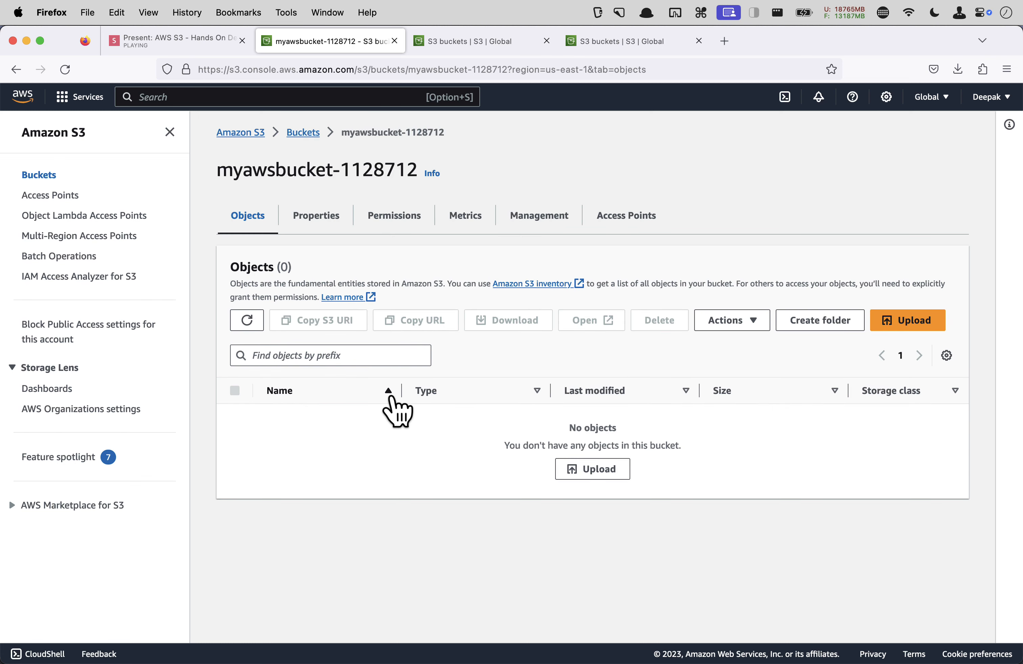
pyautogui.moveTo(234, 267); pyautogui.dragTo(338, 279)
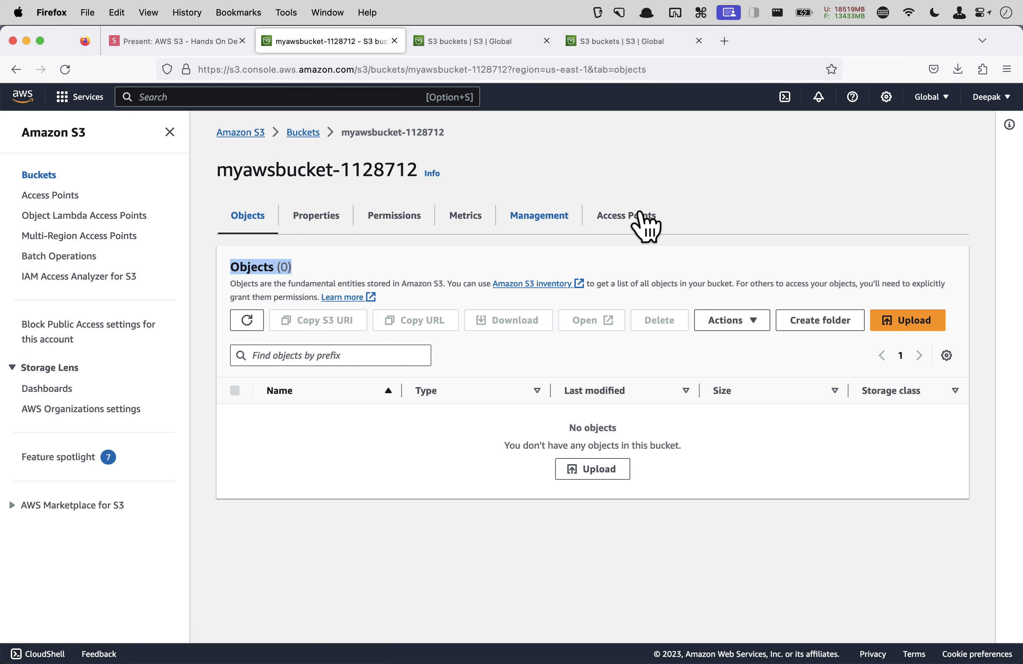
pyautogui.click(597, 471)
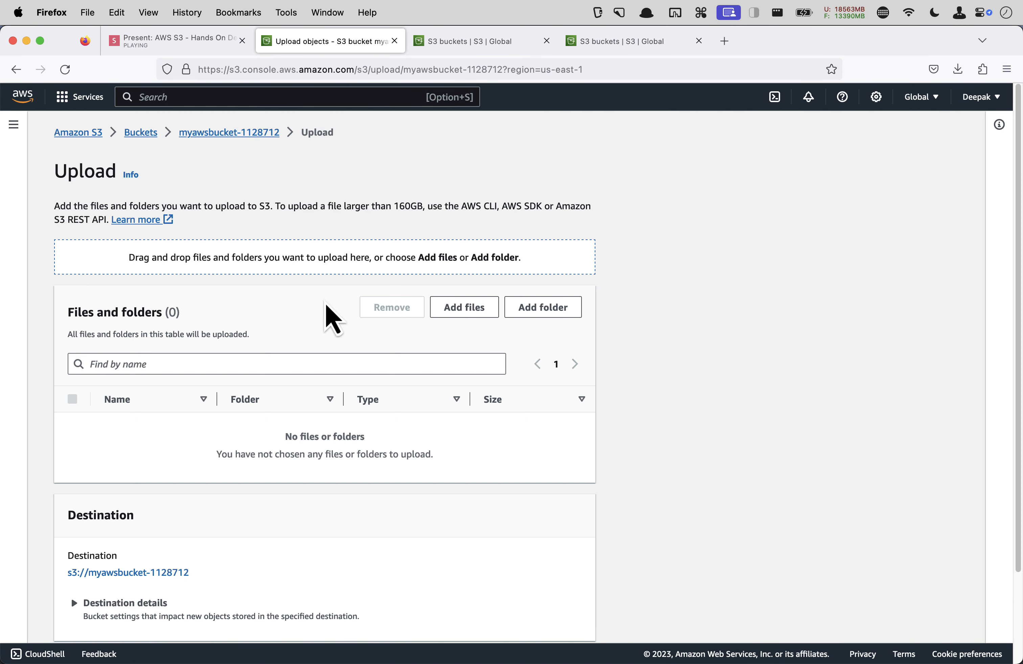
pyautogui.click(456, 317)
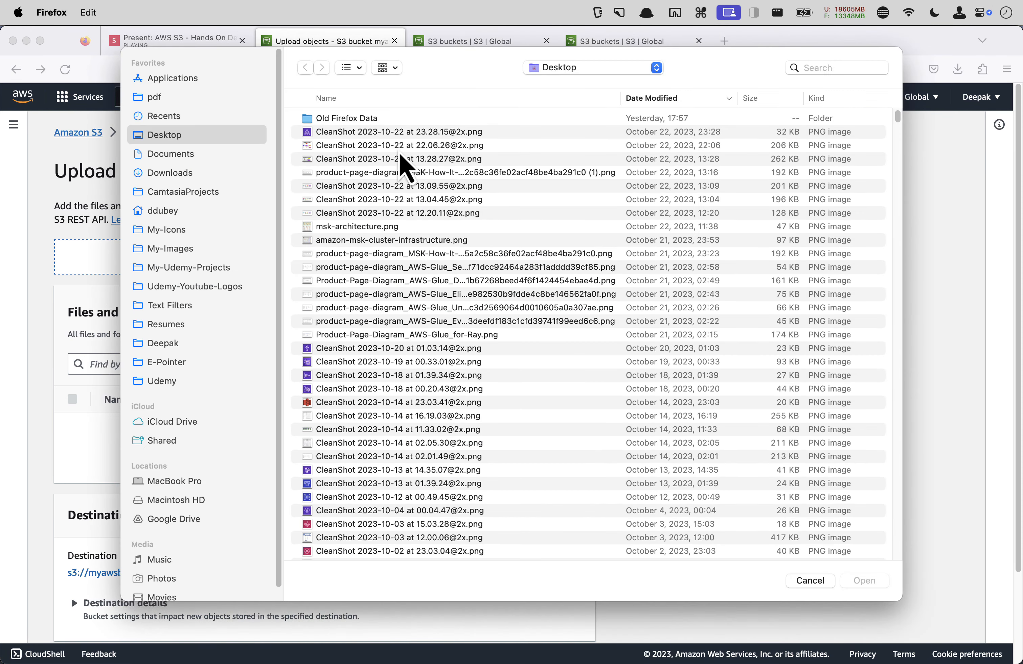
pyautogui.click(372, 135)
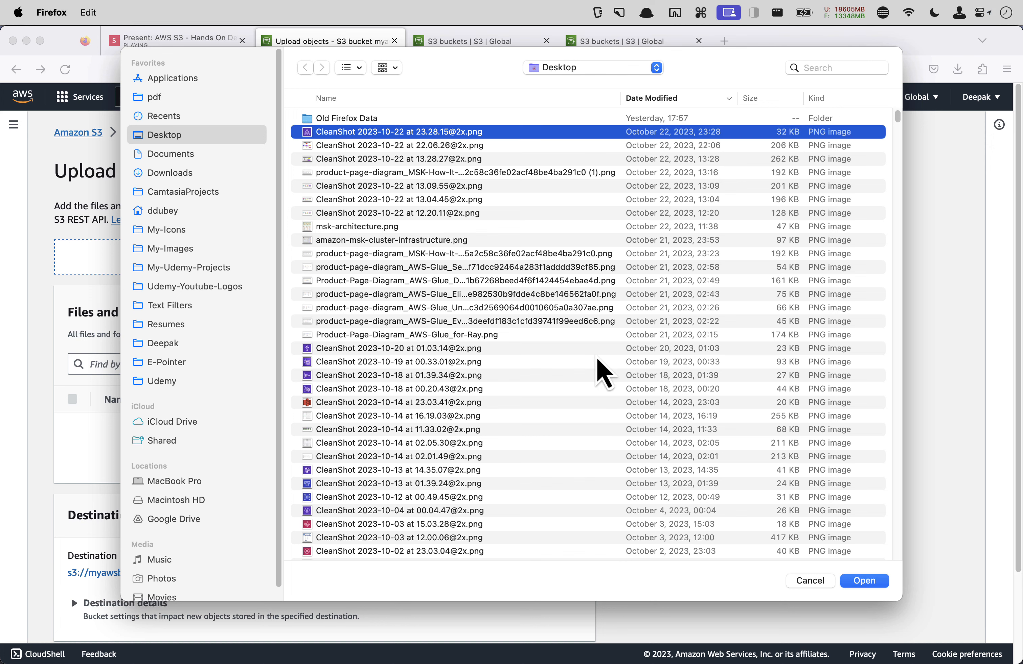
pyautogui.click(862, 581)
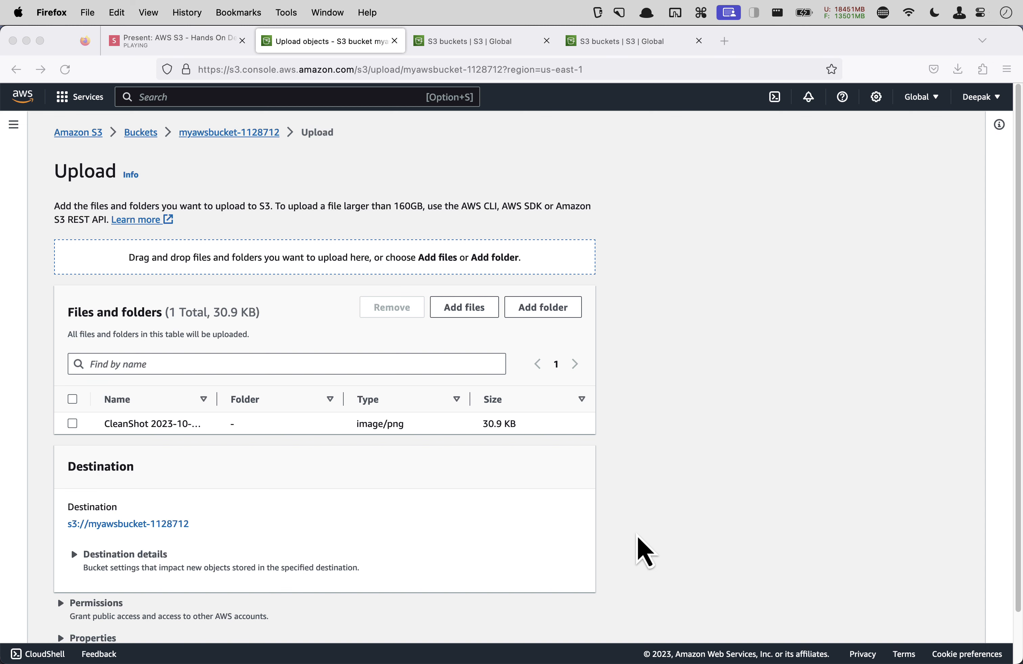
pyautogui.scroll(-2, 535, 496)
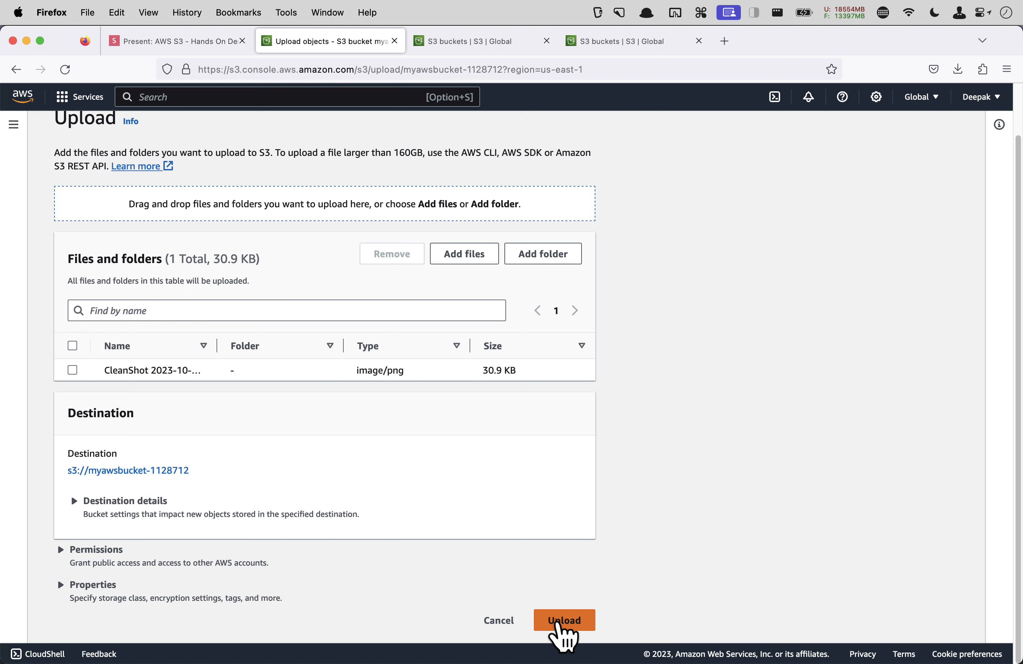
pyautogui.click(560, 623)
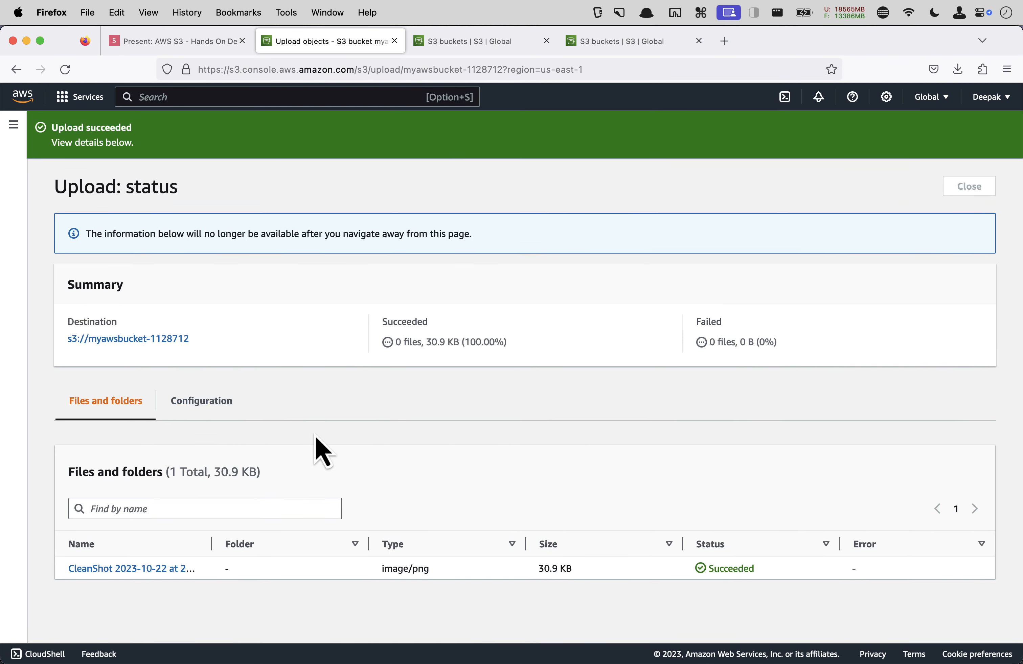
# Step: Close the upload status and reopen myawsbucket-1128712 from the bucket list to check its objects
pyautogui.moveTo(73, 142); pyautogui.dragTo(302, 160)
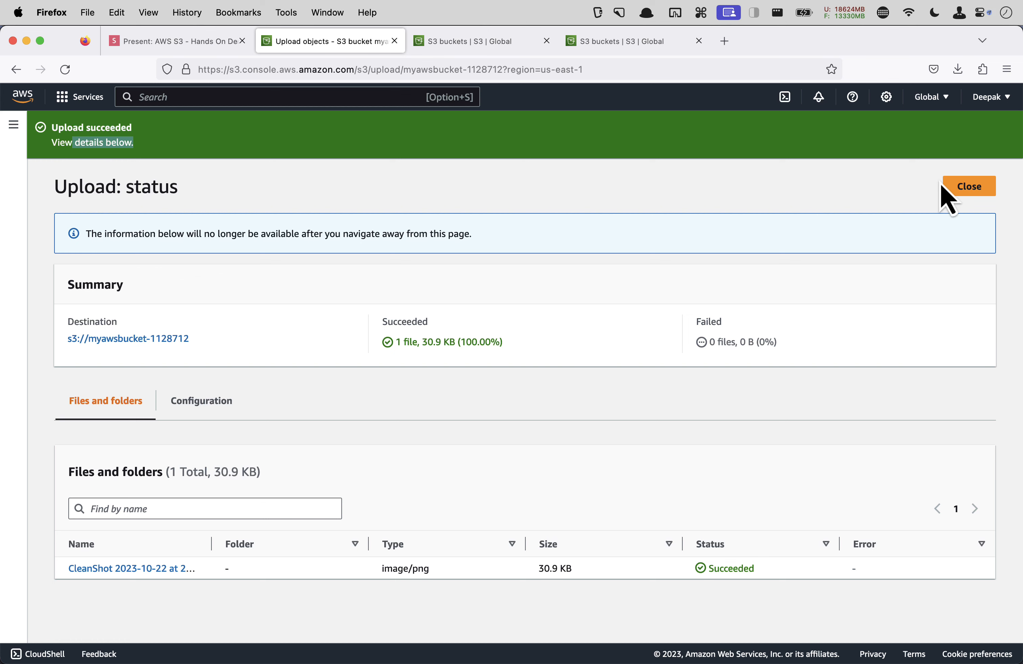
pyautogui.click(972, 186)
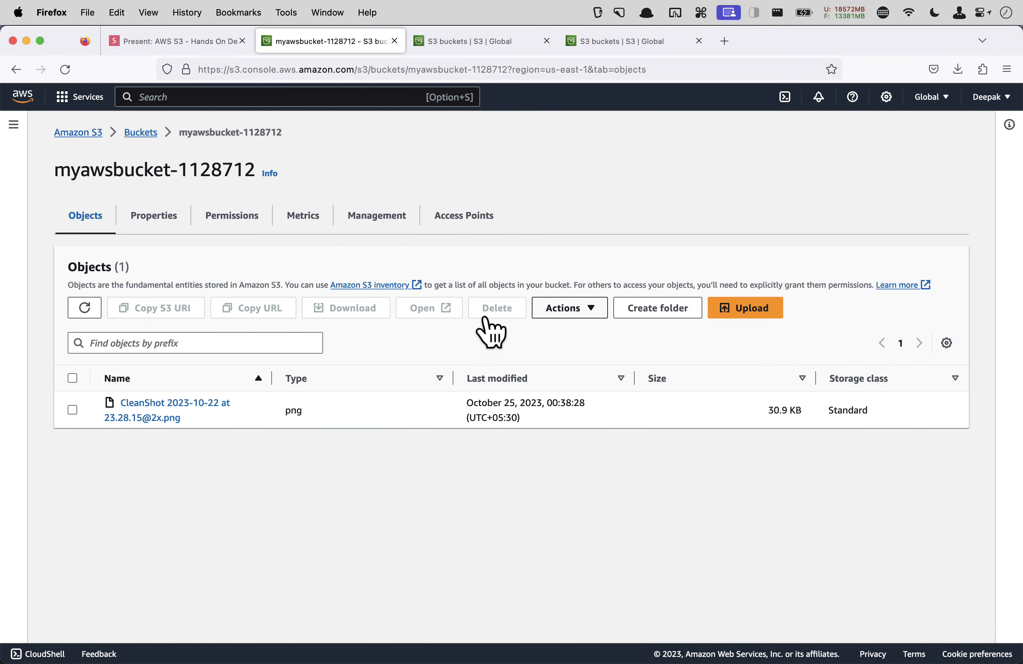
pyautogui.click(147, 133)
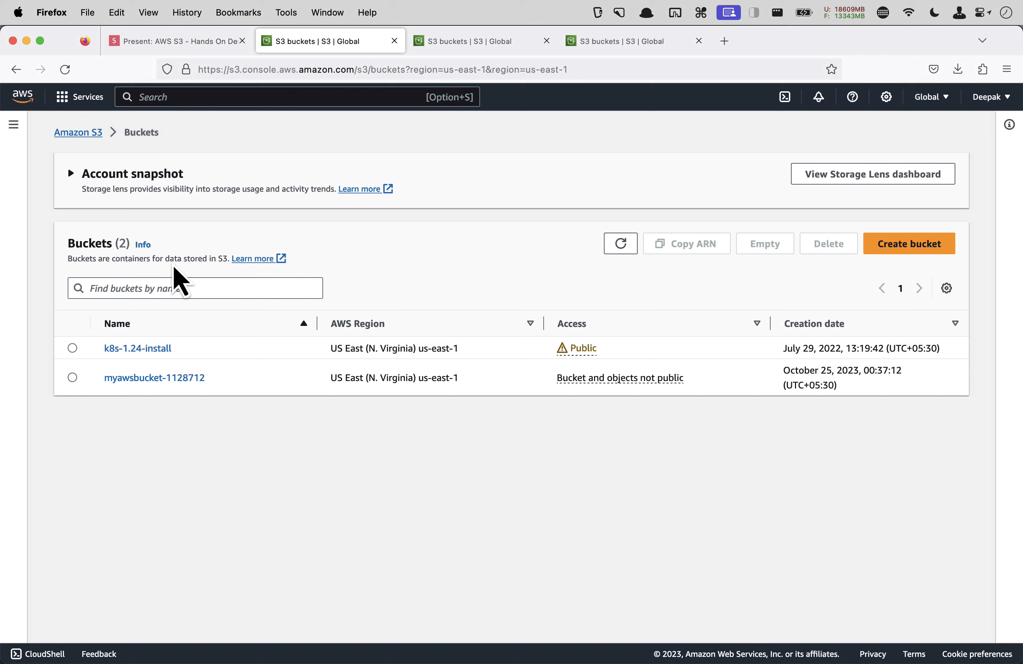
pyautogui.click(159, 377)
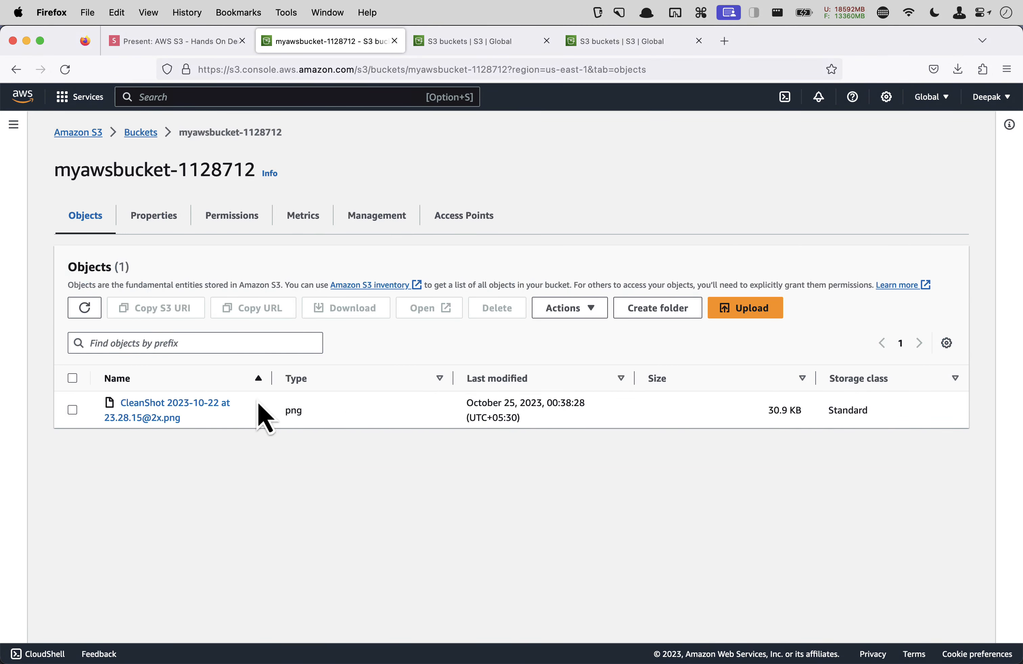
# Step: Read the Step 3 download slide, open the Amazon S3 console from its link and open myawsbucket-1128712
pyautogui.click(189, 41)
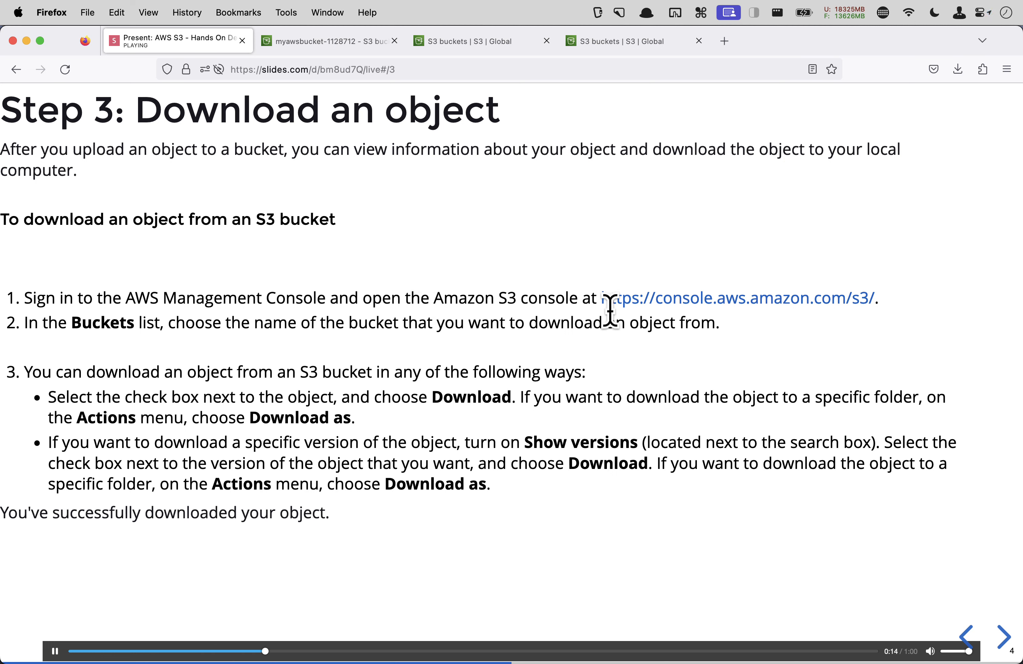
pyautogui.click(684, 302)
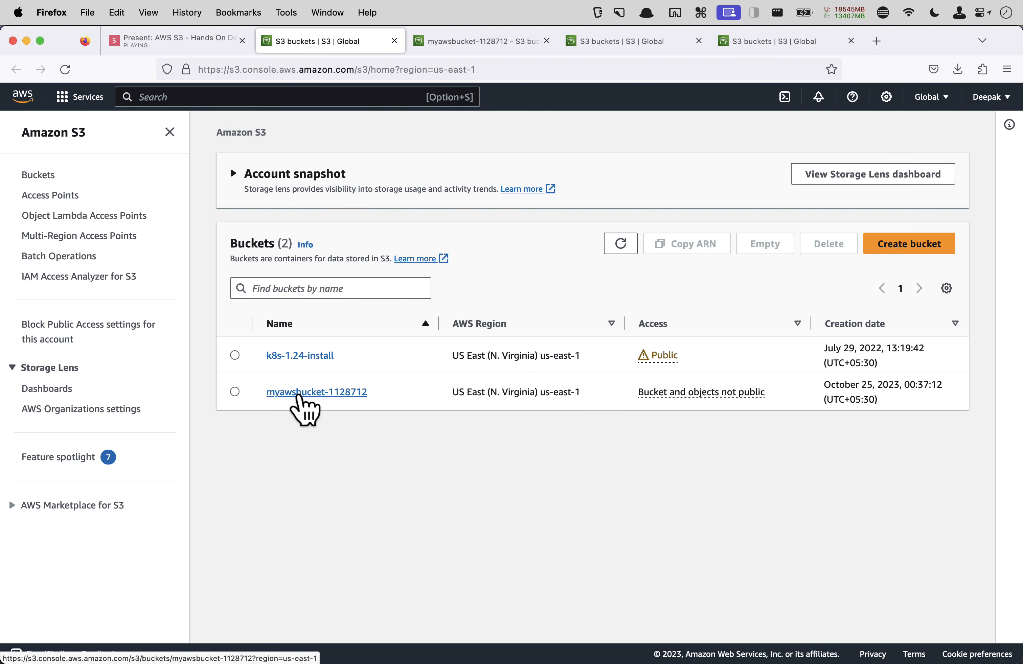
pyautogui.click(300, 393)
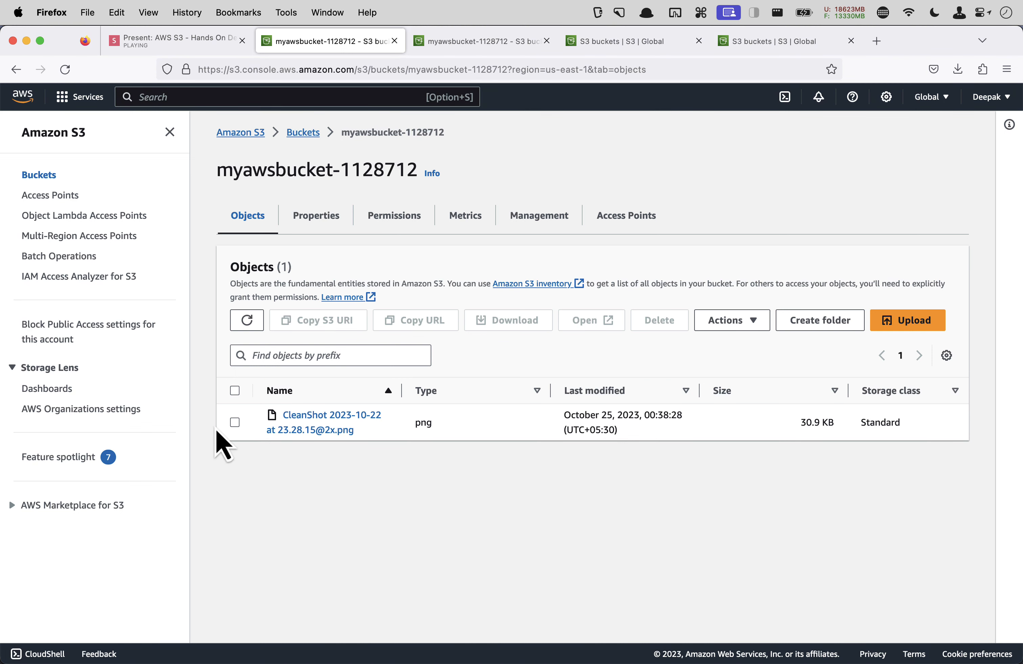
# Step: Select the uploaded PNG object, review its available actions and download it to the local computer
pyautogui.click(235, 423)
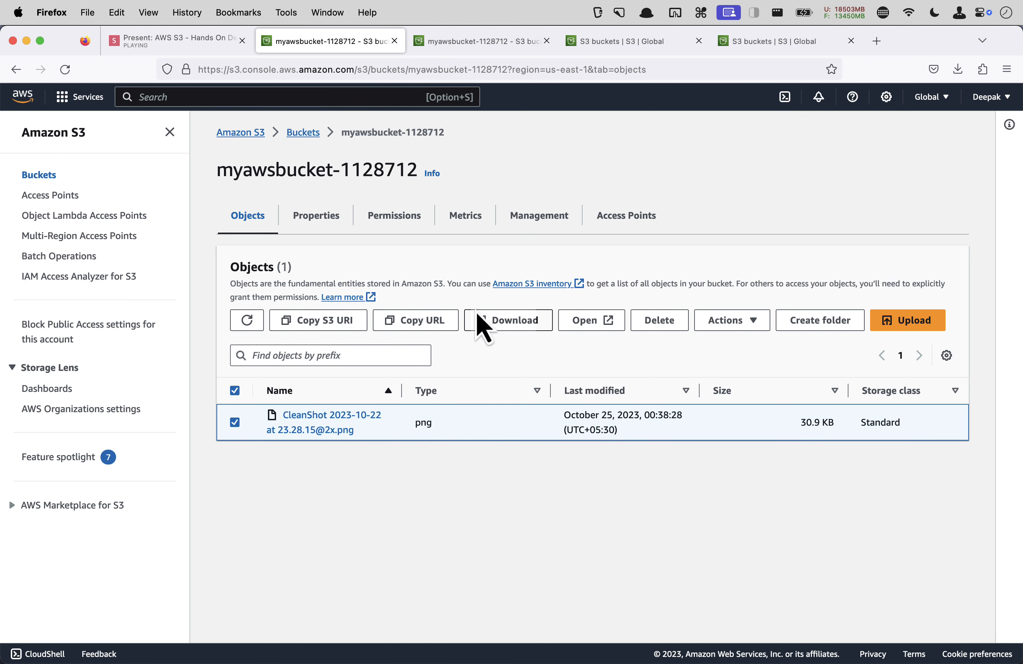
pyautogui.click(713, 324)
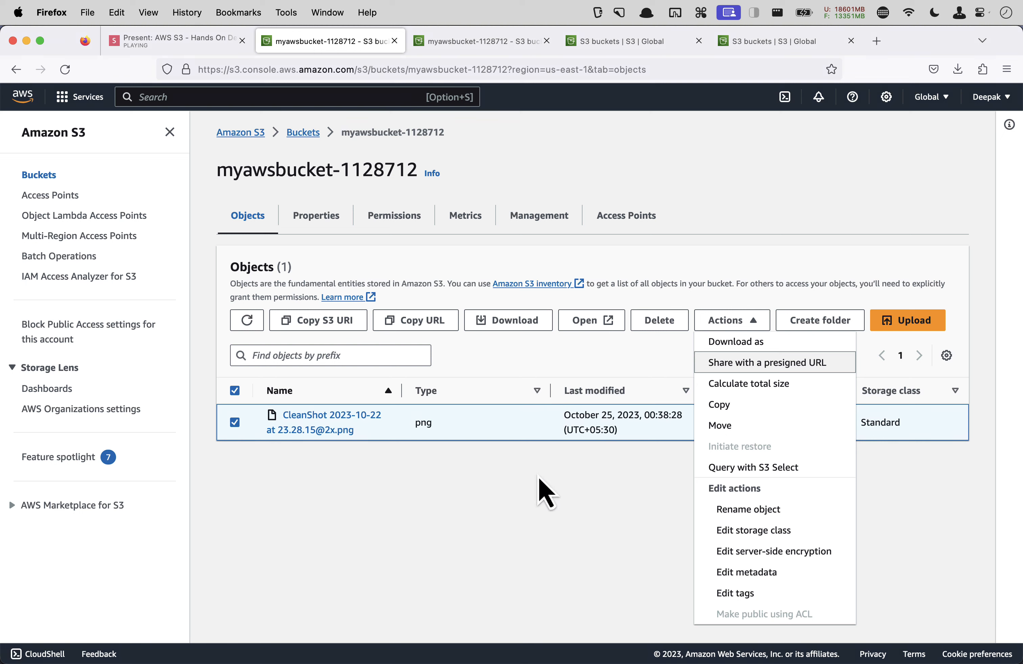
pyautogui.click(598, 495)
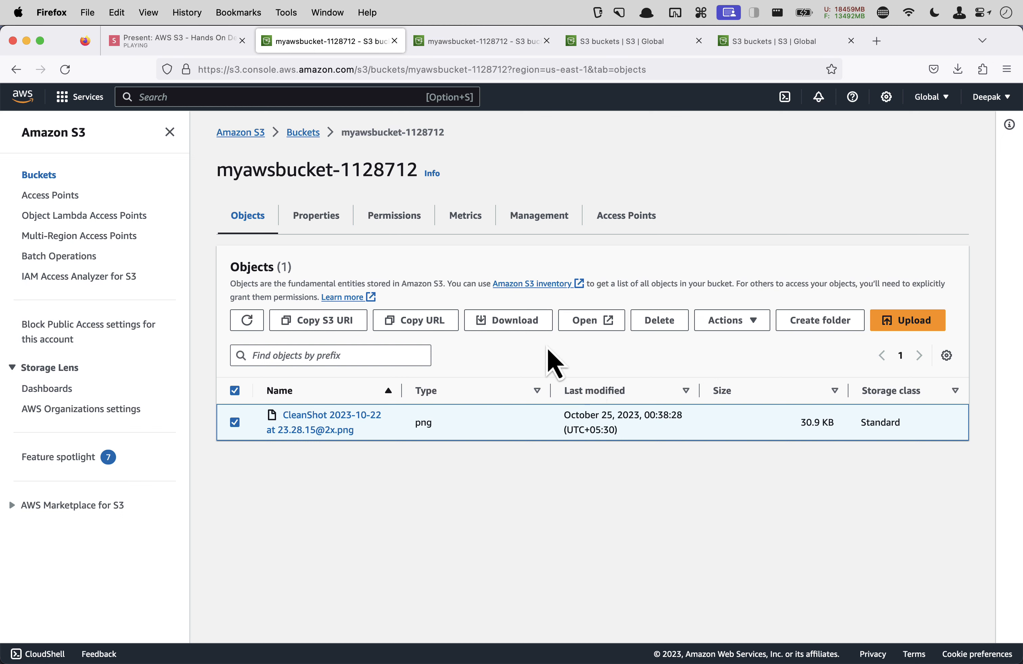
pyautogui.click(527, 327)
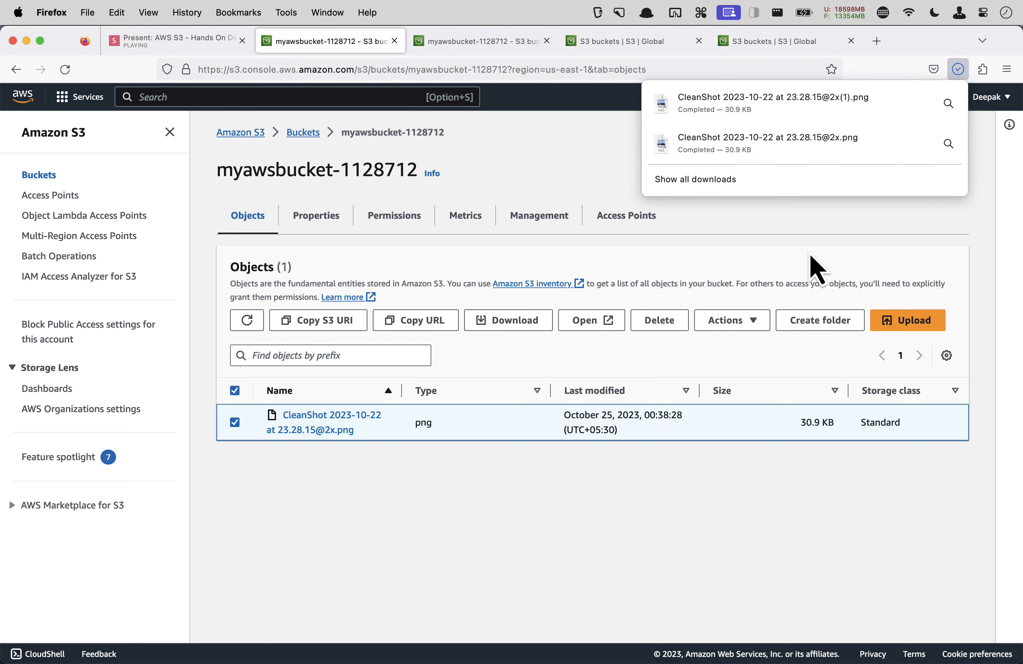
pyautogui.click(713, 503)
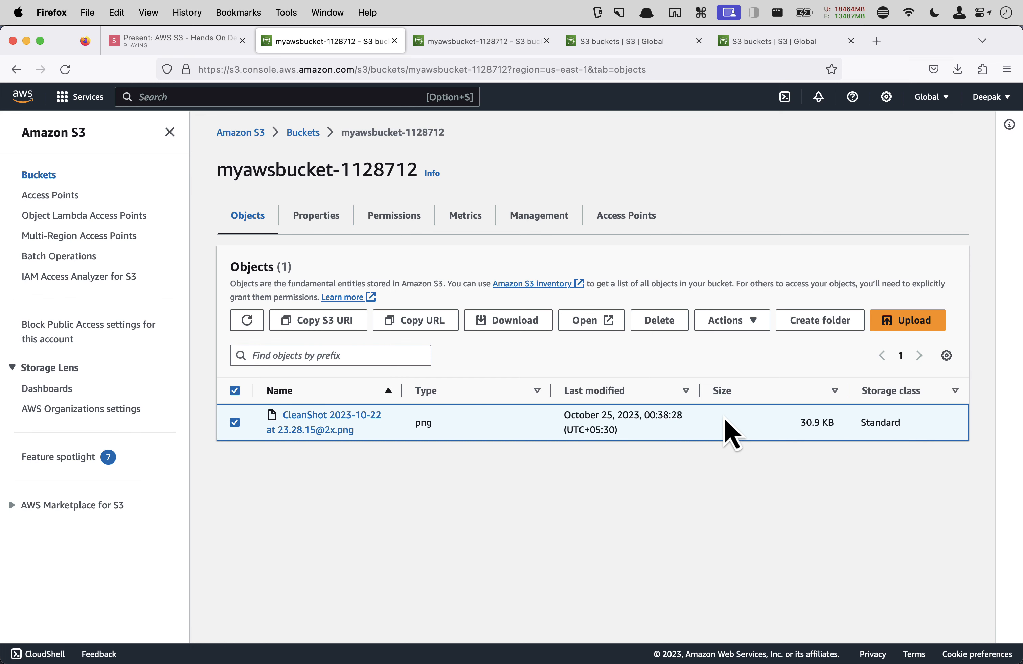
# Step: Switch to the AWS S3 slides and read the Step 4 instructions for creating a folder to copy an object into
pyautogui.click(168, 45)
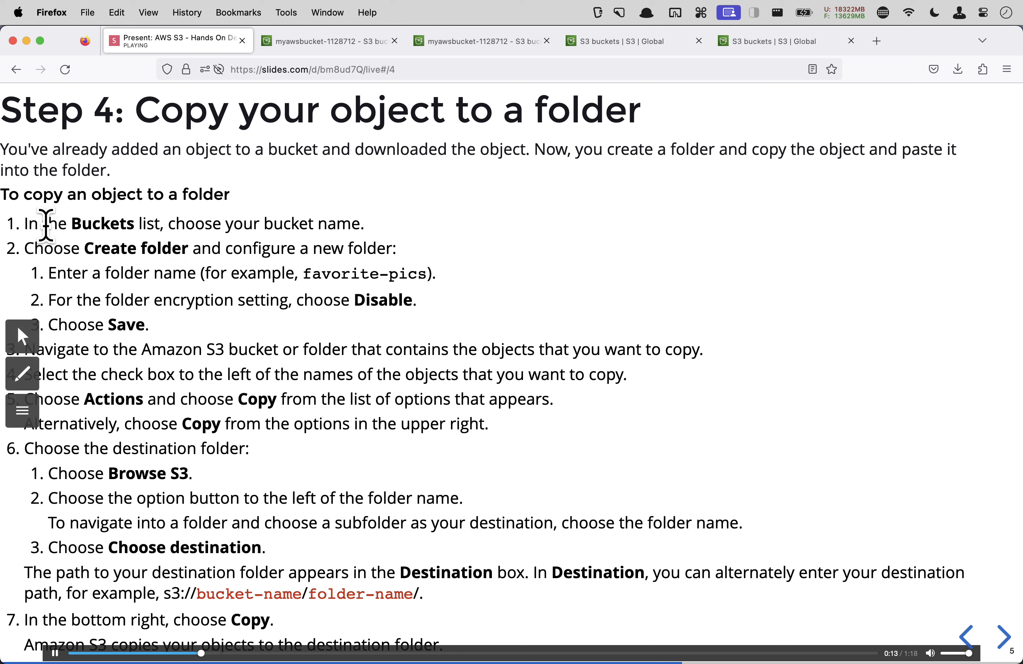
pyautogui.moveTo(23, 223); pyautogui.dragTo(417, 235)
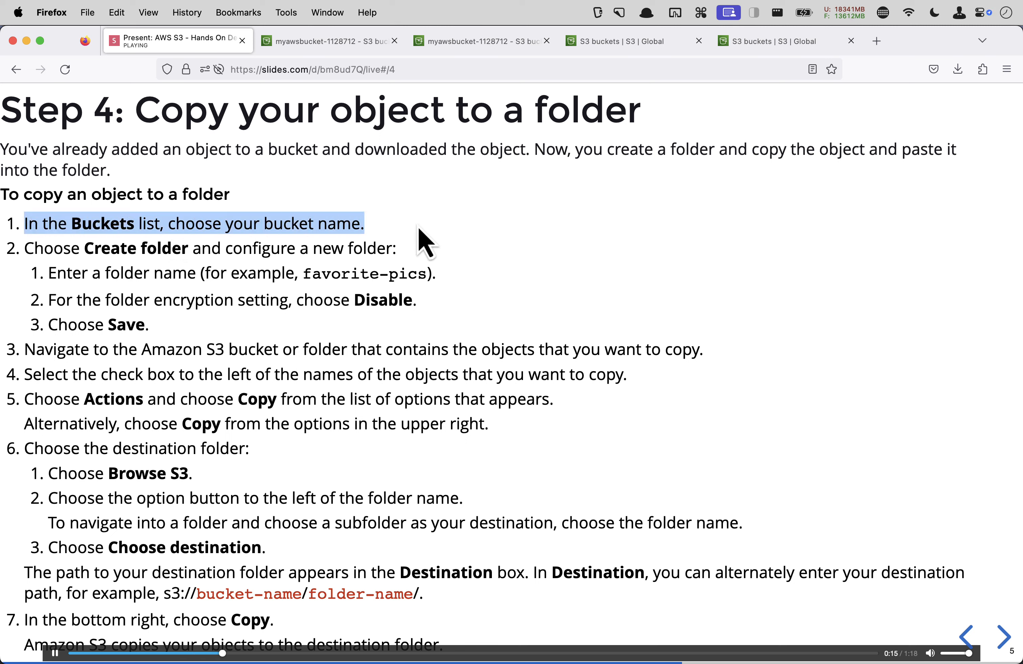
pyautogui.moveTo(44, 248); pyautogui.dragTo(430, 255)
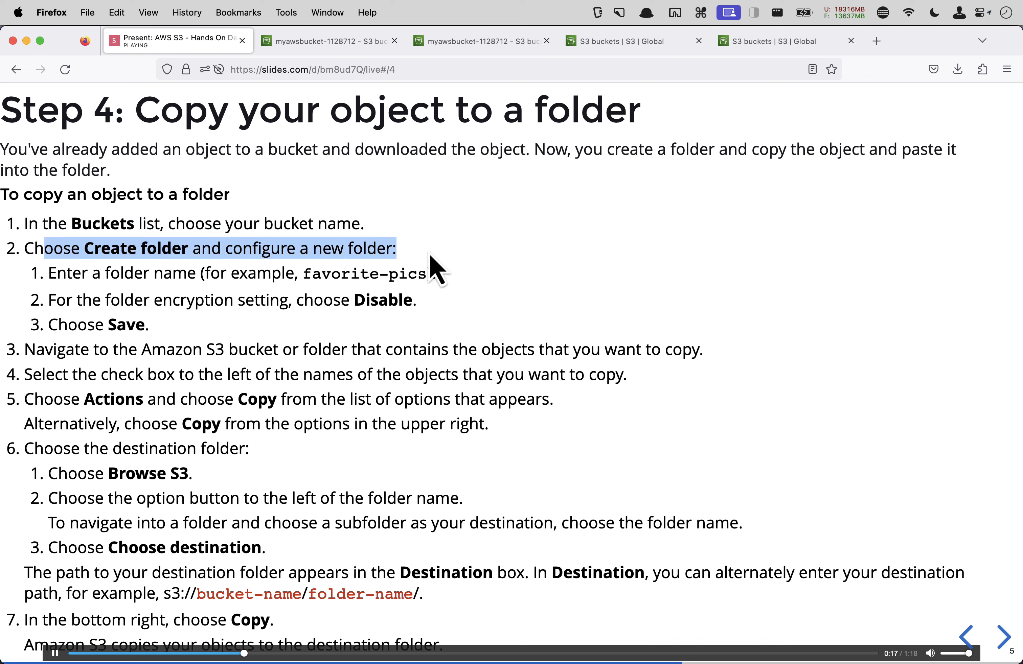
pyautogui.click(58, 275)
pyautogui.moveTo(59, 275); pyautogui.dragTo(468, 290)
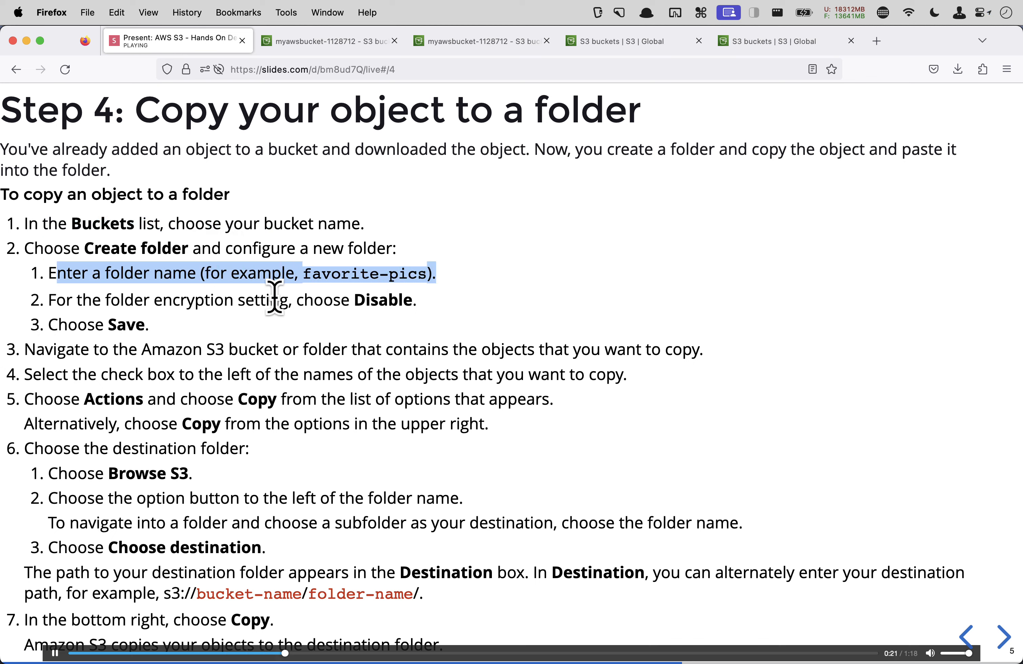
pyautogui.moveTo(102, 300); pyautogui.dragTo(397, 302)
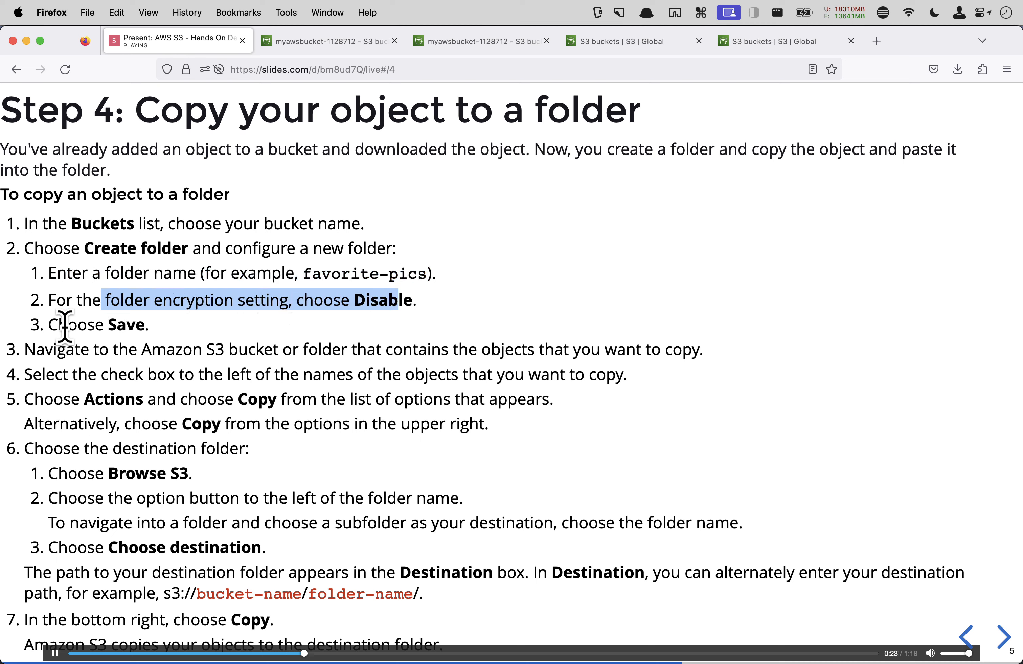
pyautogui.moveTo(48, 324); pyautogui.dragTo(21, 220)
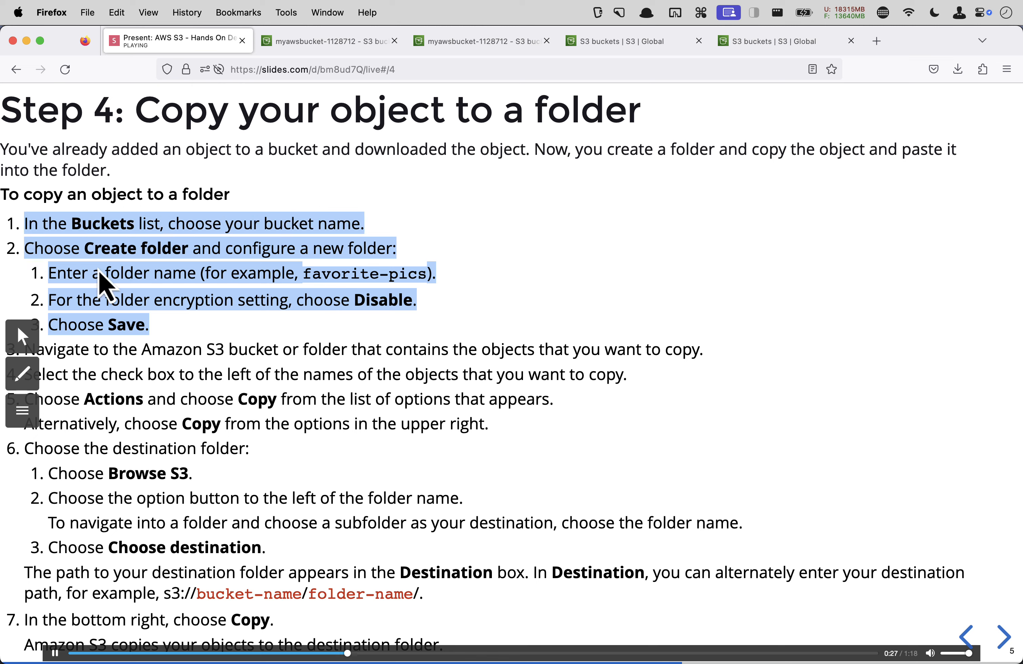
pyautogui.click(305, 273)
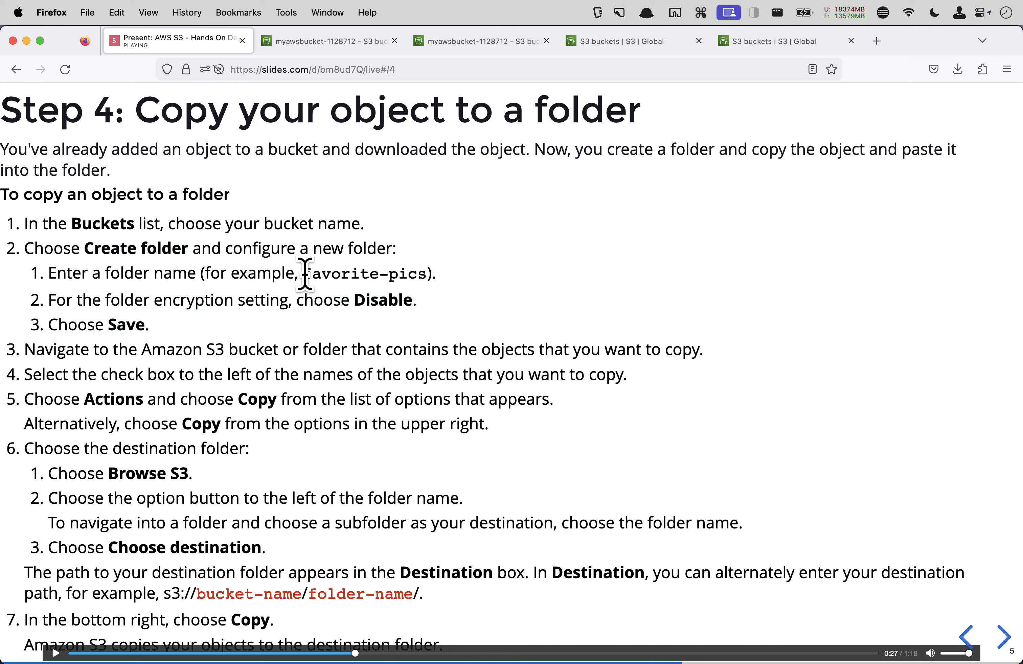
# Step: Copy the example folder name favorite-pics from the slide and reopen myawsbucket-1128712 from the S3 console's bucket list
pyautogui.moveTo(305, 274); pyautogui.dragTo(425, 273)
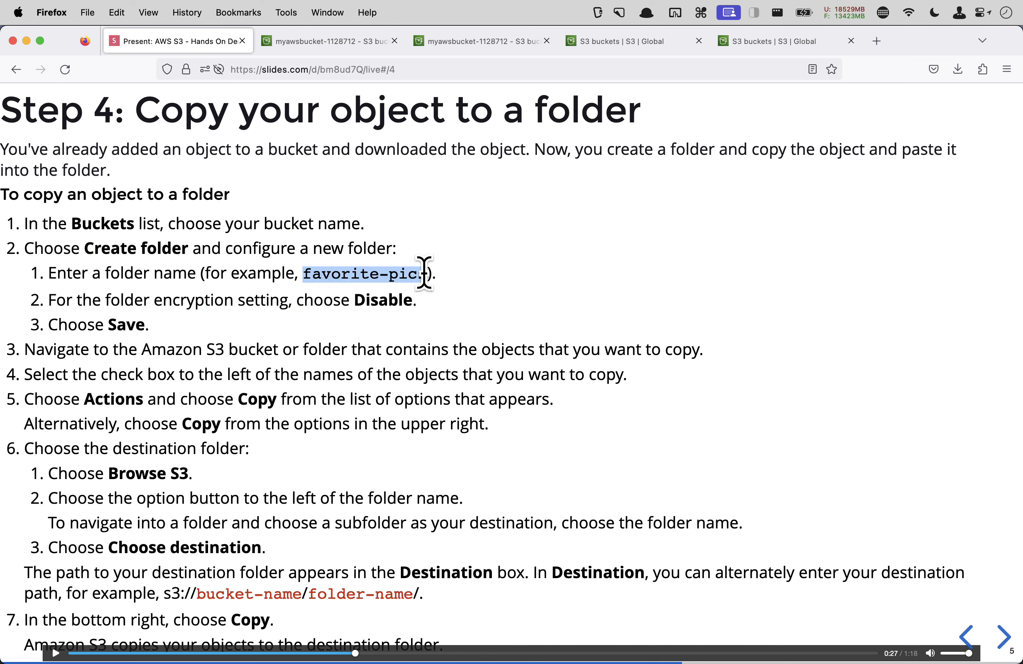
pyautogui.rightClick(414, 281)
pyautogui.click(434, 283)
pyautogui.click(334, 51)
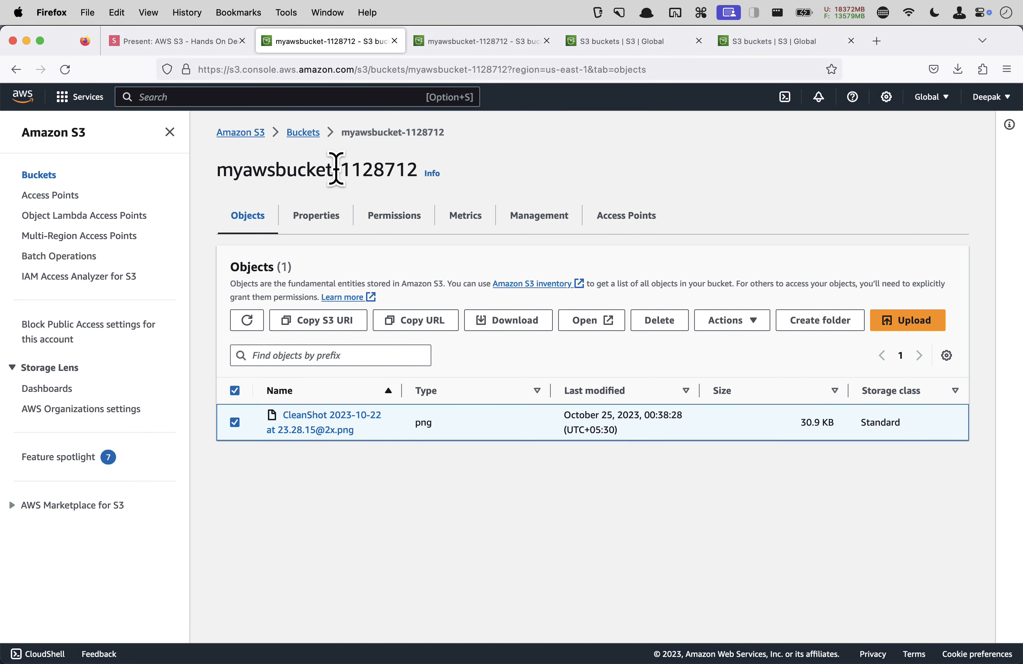
pyautogui.click(297, 135)
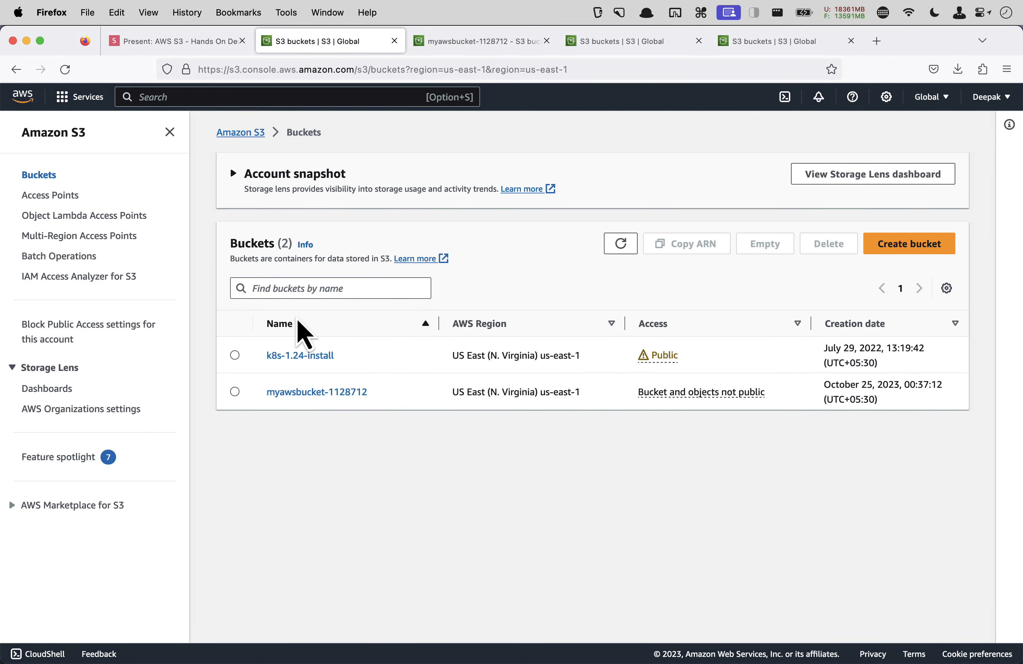
pyautogui.click(302, 393)
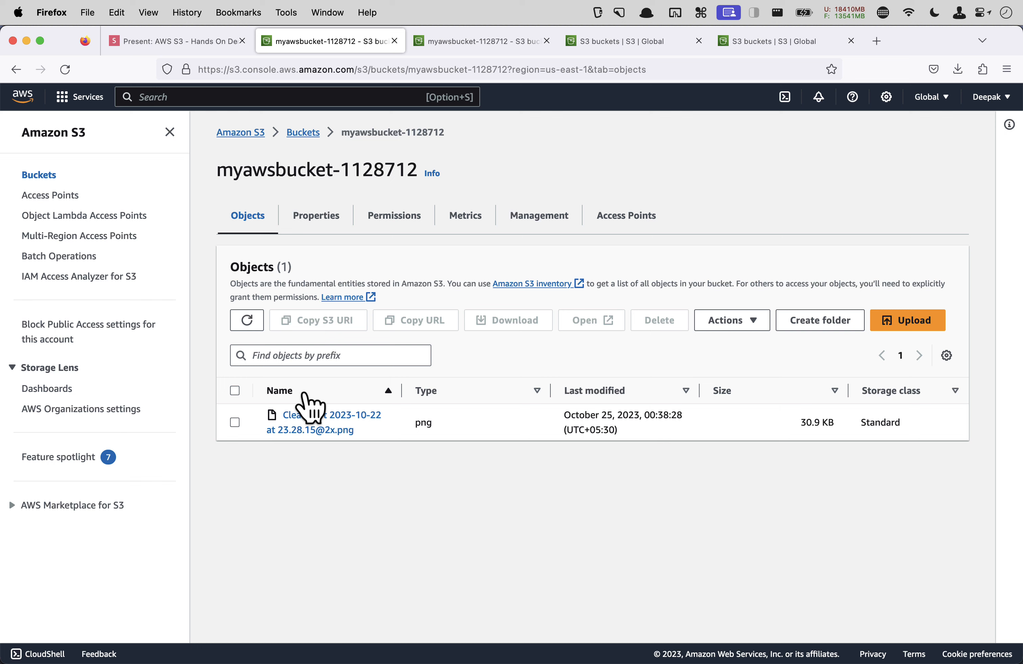
# Step: Create a folder named favorite-pics in the bucket without specifying an encryption key
pyautogui.click(805, 323)
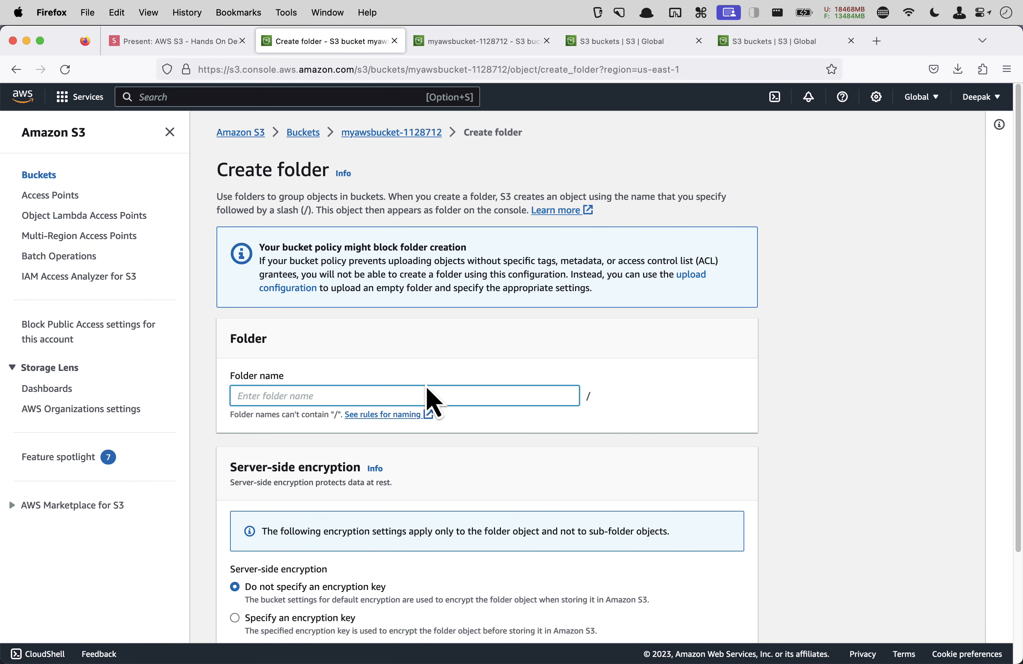
pyautogui.scroll(-3, 428, 399)
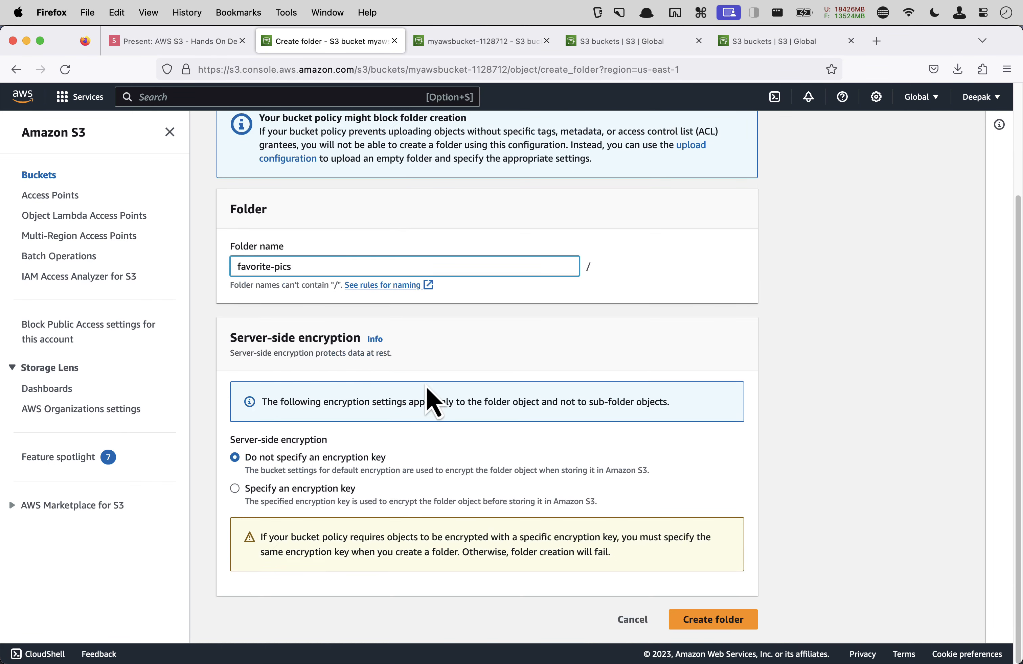
pyautogui.moveTo(413, 459); pyautogui.dragTo(268, 460)
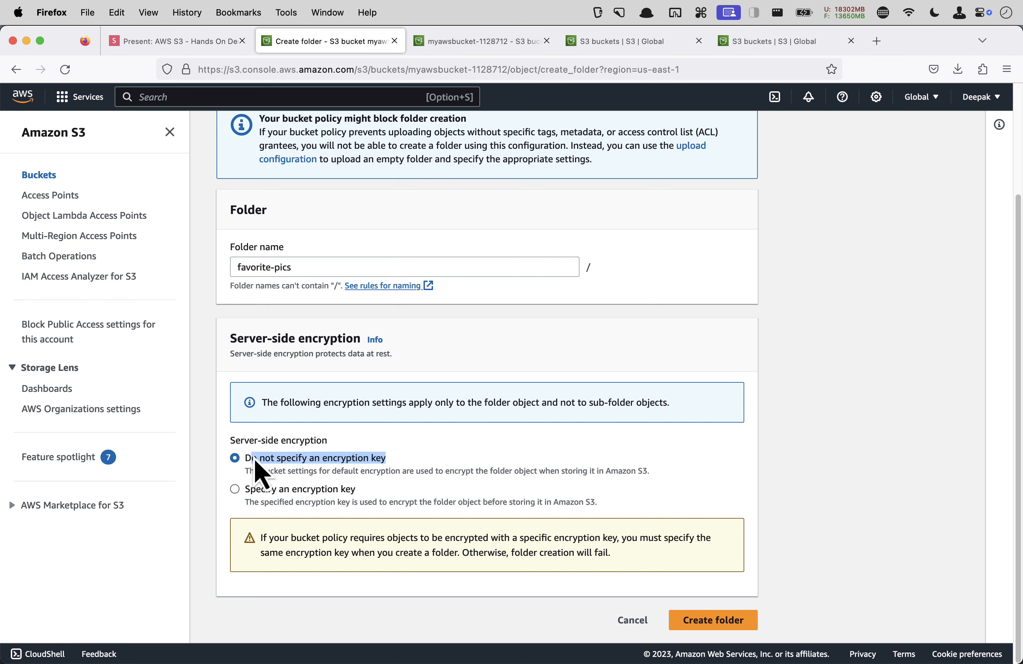
pyautogui.click(526, 468)
pyautogui.click(715, 620)
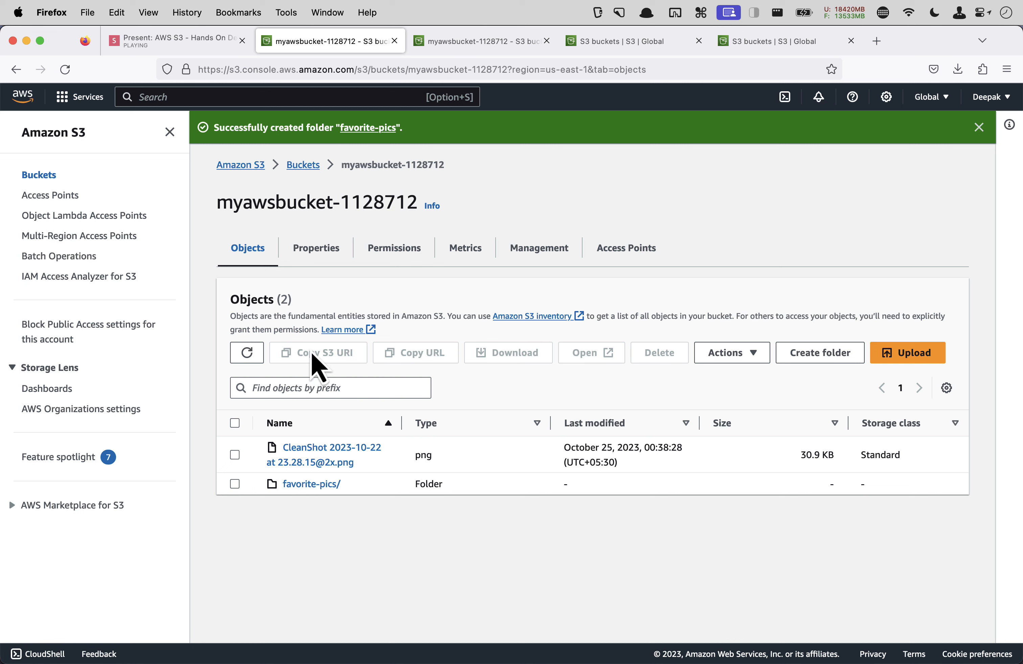
# Step: Start a Copy of the PNG object in the bucket root and choose myawsbucket-1128712/favorite-pics/ as its destination
pyautogui.click(235, 456)
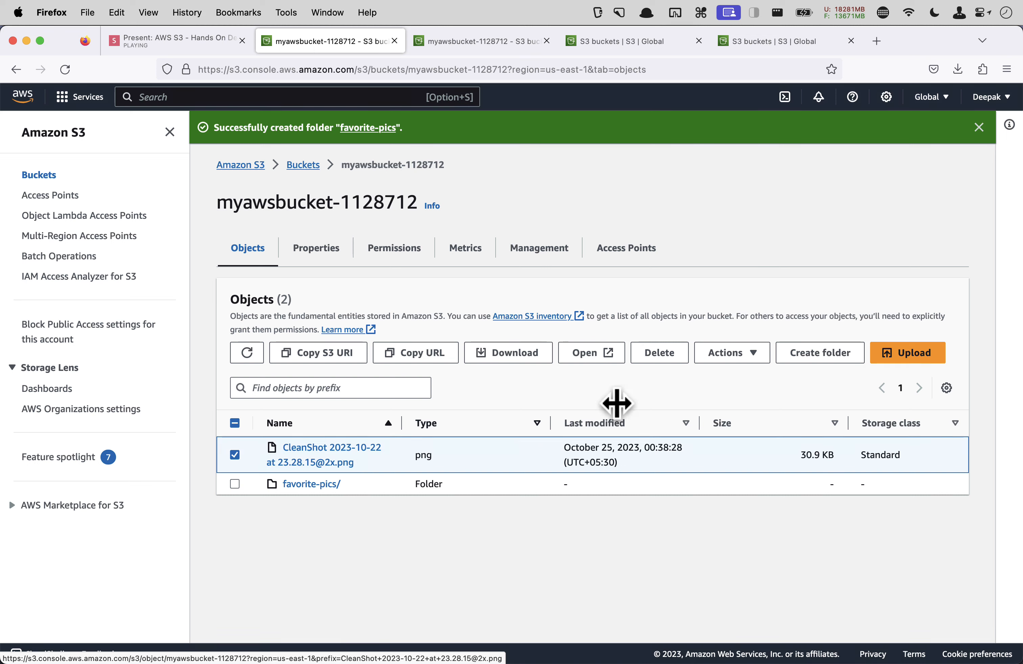
pyautogui.click(740, 353)
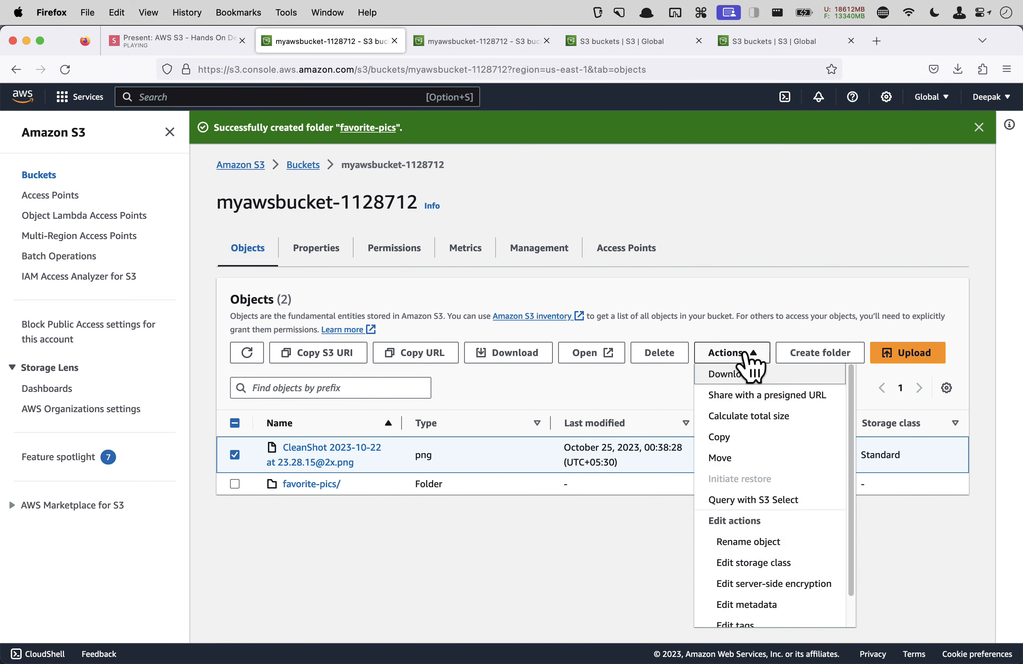
pyautogui.click(755, 437)
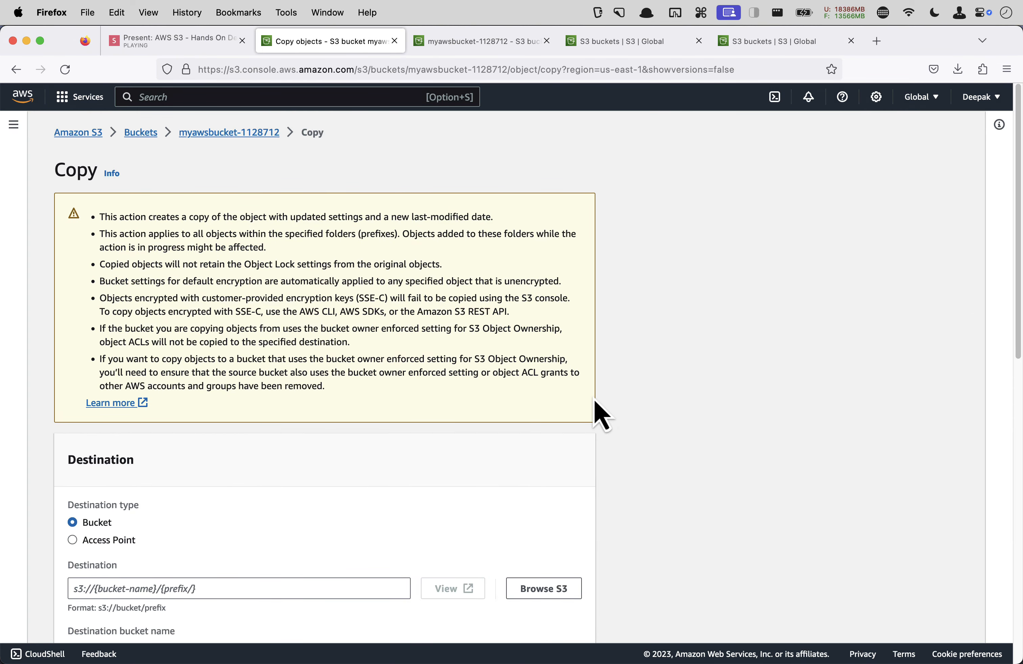
pyautogui.scroll(-5, 470, 447)
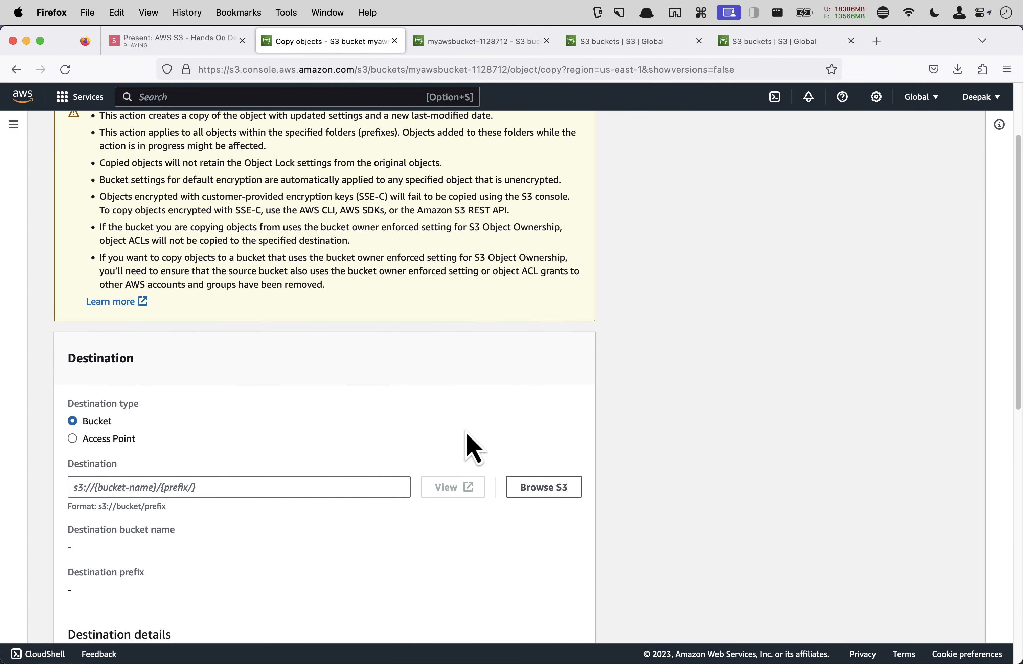
pyautogui.scroll(1, 474, 448)
pyautogui.scroll(3, 473, 448)
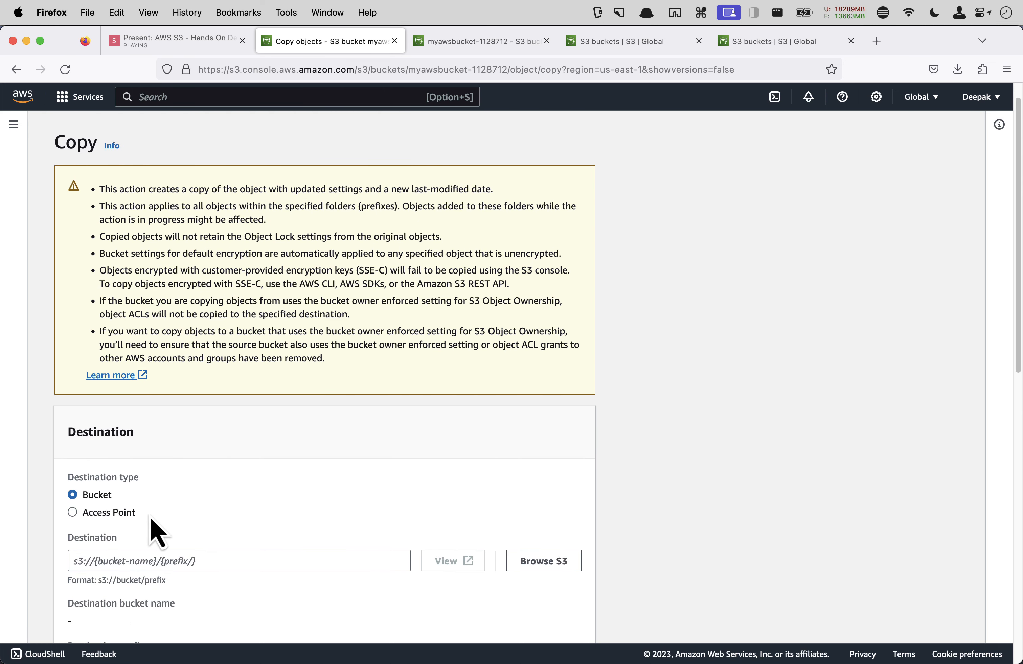
pyautogui.click(558, 578)
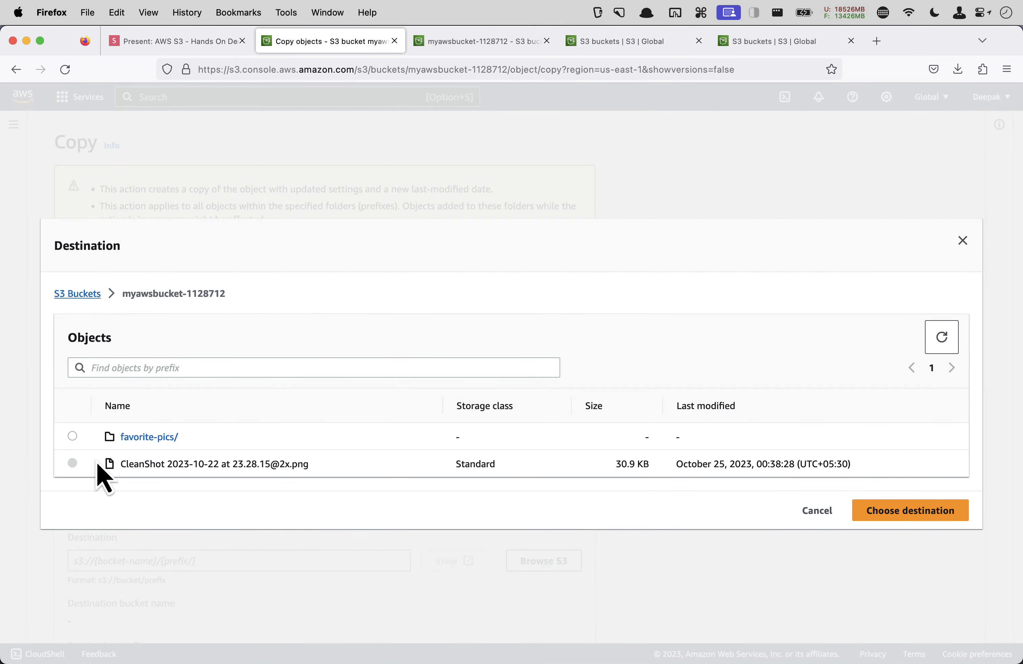
pyautogui.click(151, 438)
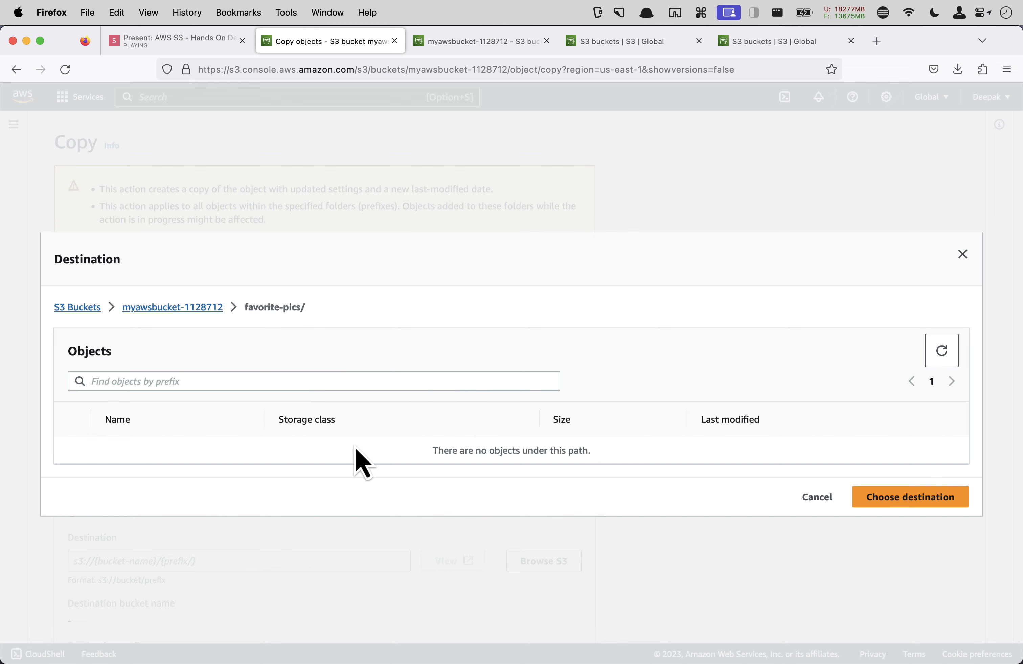
pyautogui.click(915, 504)
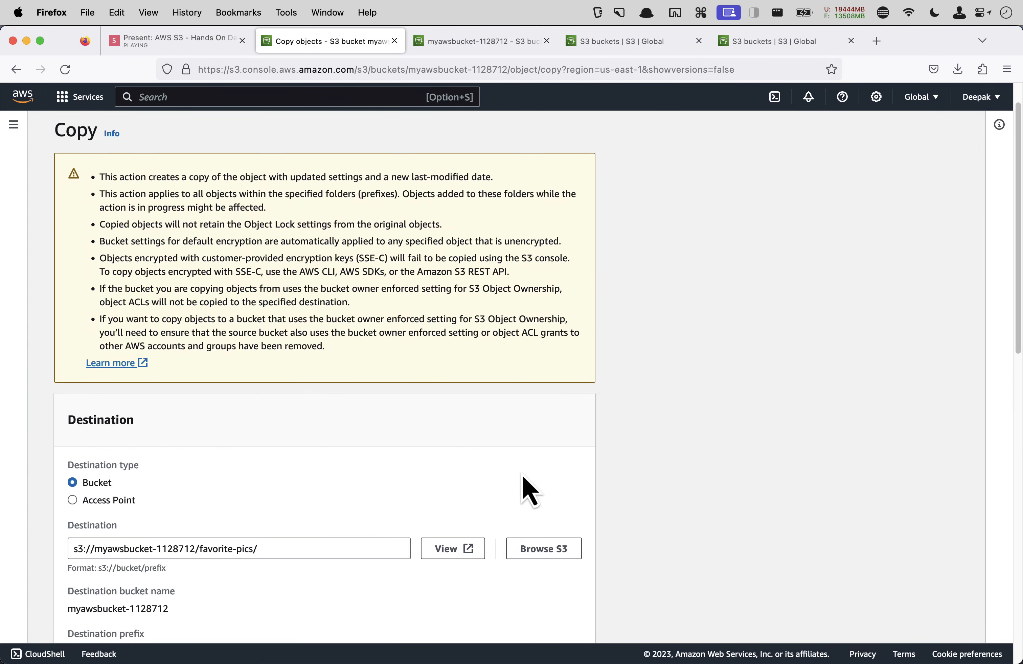
# Step: Review the destination path and bucket settings, and copy the object while keeping the option to copy existing checksum functions
pyautogui.scroll(-5, 526, 490)
pyautogui.moveTo(296, 422); pyautogui.dragTo(40, 418)
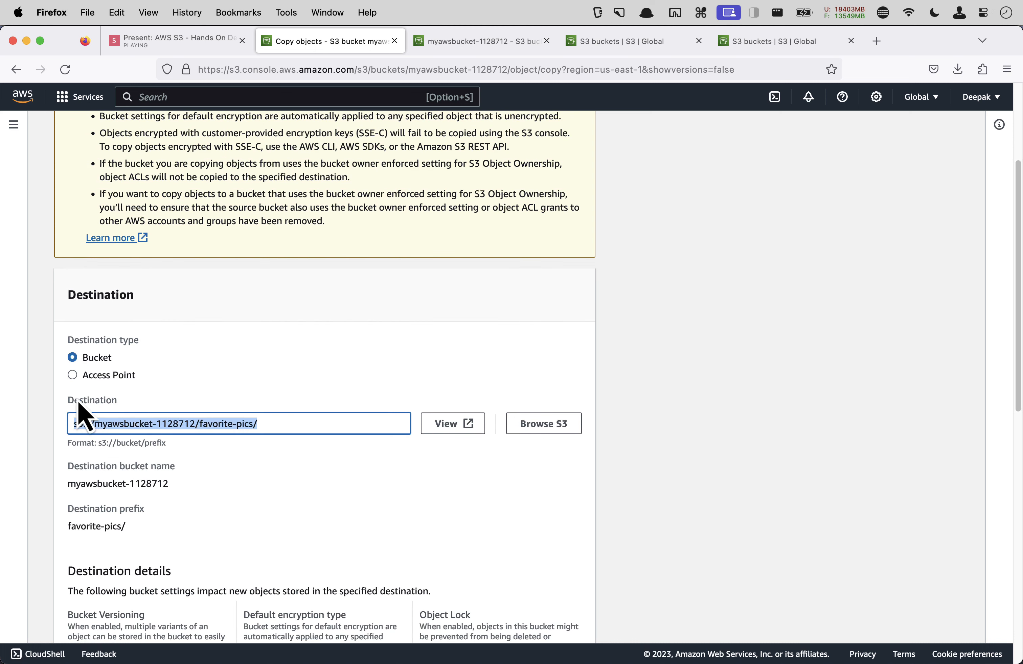
pyautogui.scroll(-4, 336, 491)
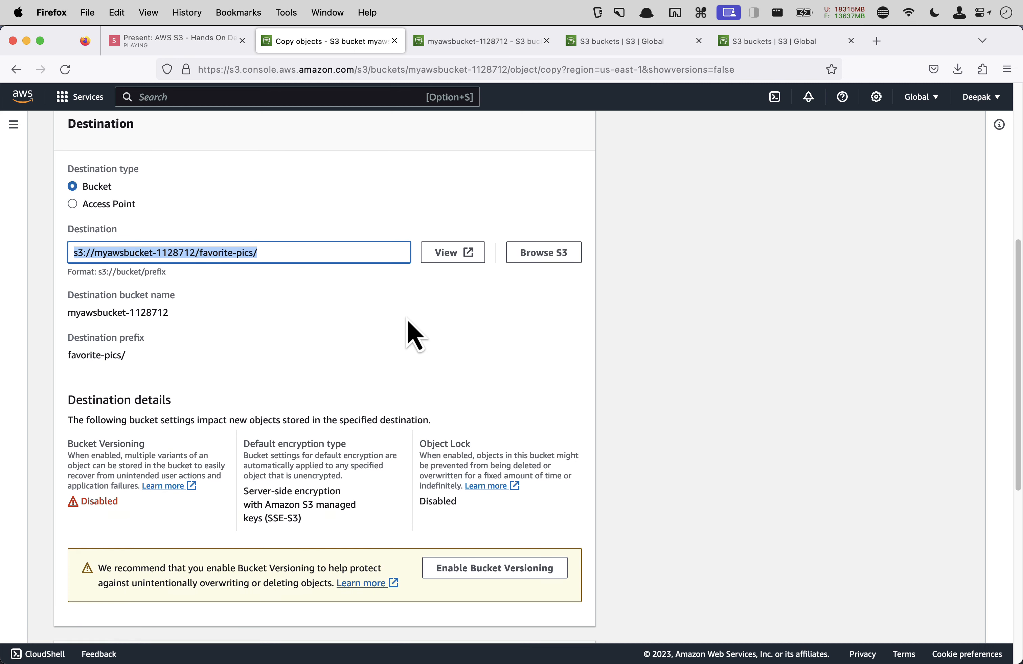
pyautogui.scroll(-5, 406, 319)
pyautogui.scroll(-5, 407, 322)
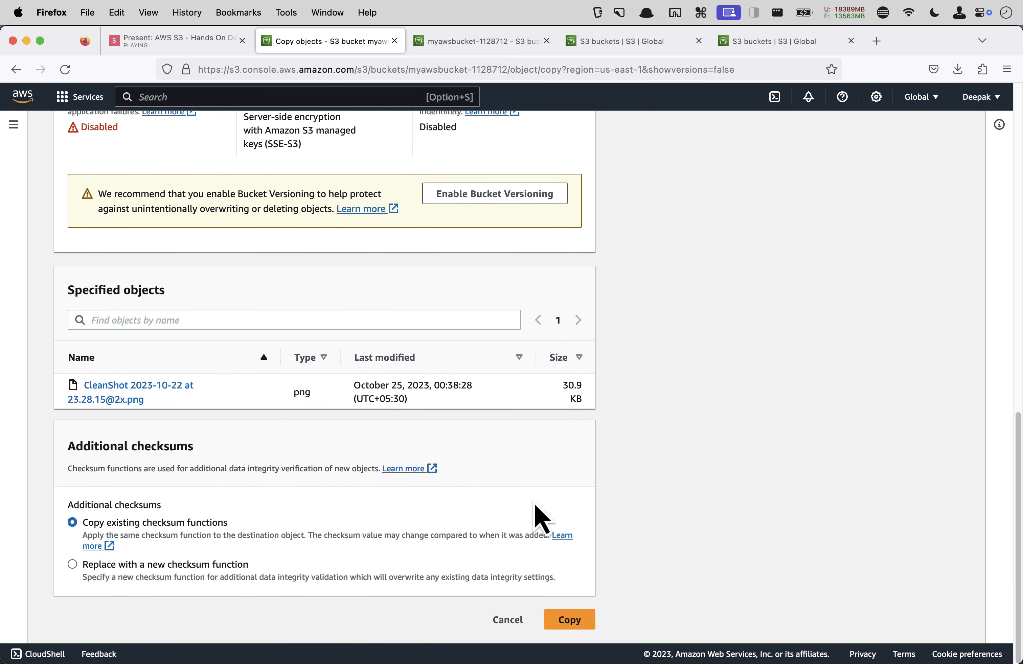
pyautogui.click(578, 622)
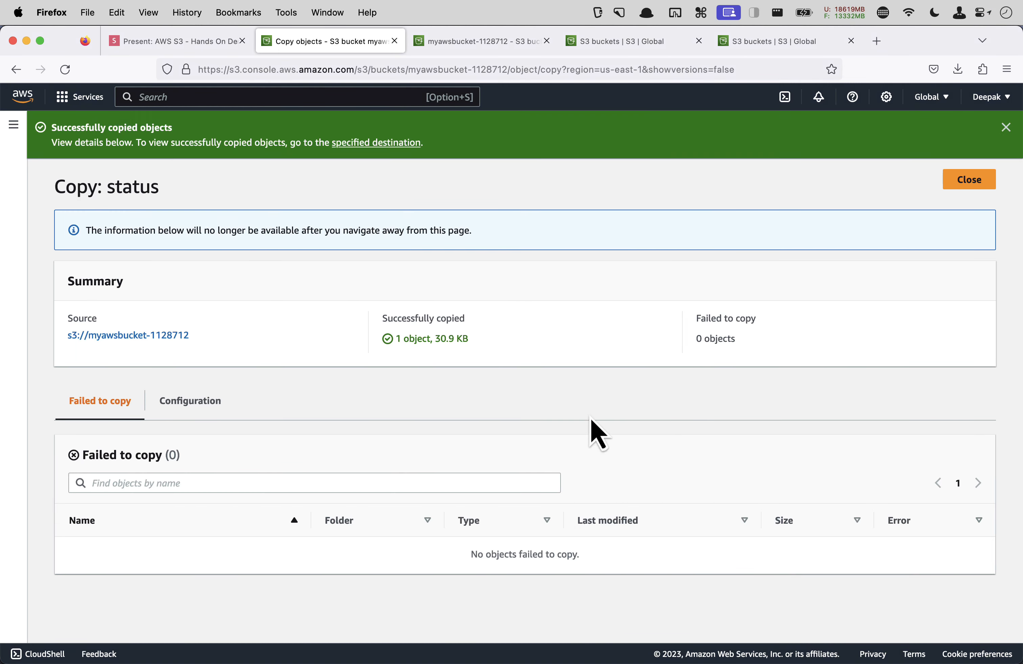
# Step: Read the copy status, close it and open the favorite-pics folder to check for the copied PNG
pyautogui.moveTo(61, 129); pyautogui.dragTo(455, 138)
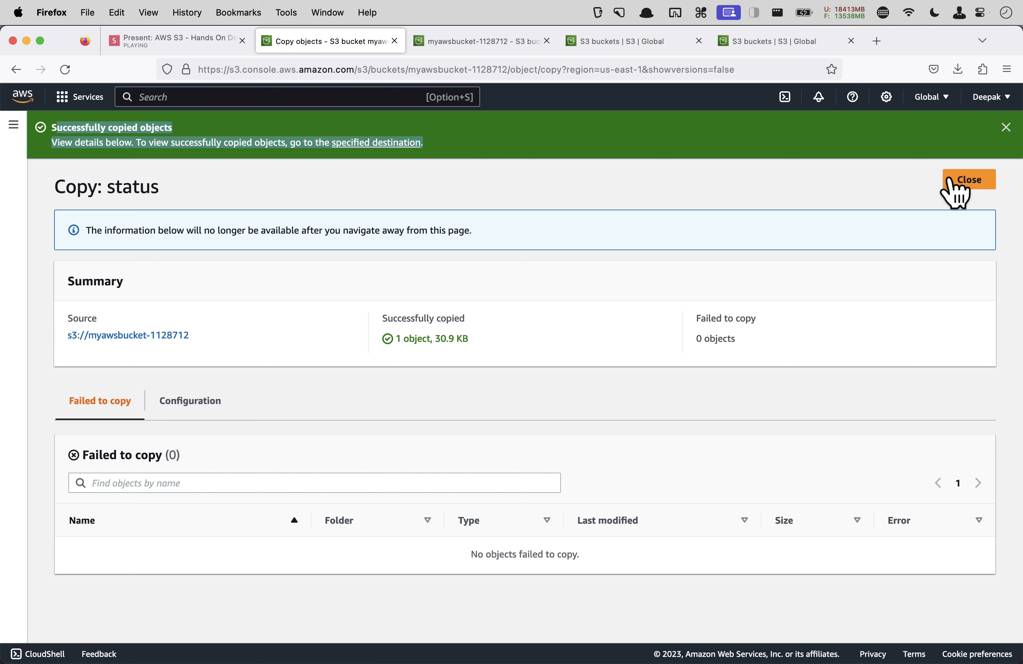
pyautogui.click(959, 181)
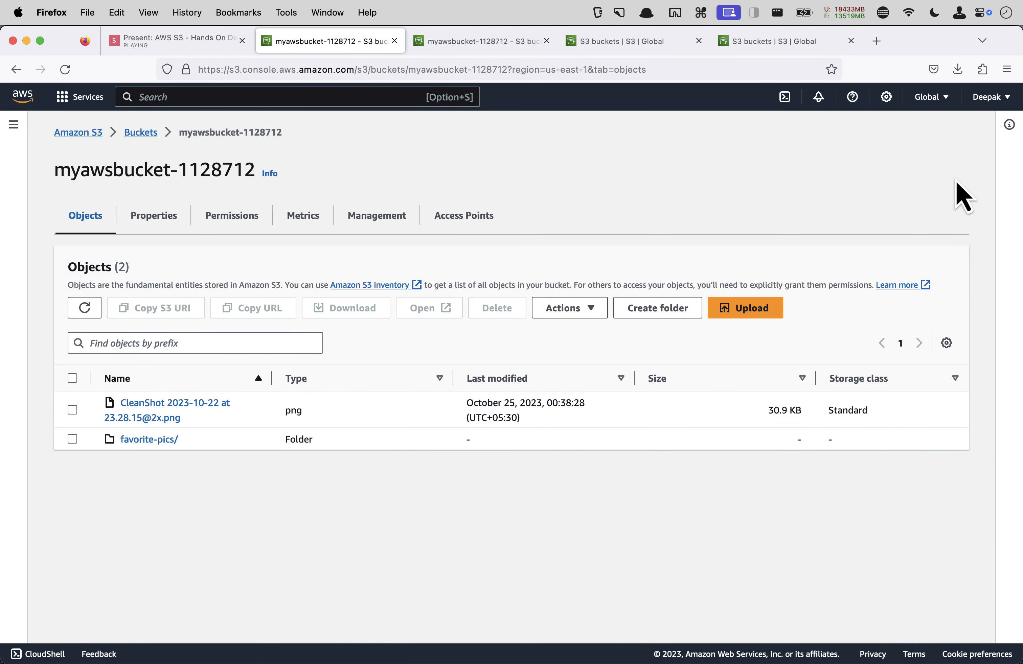
pyautogui.click(148, 439)
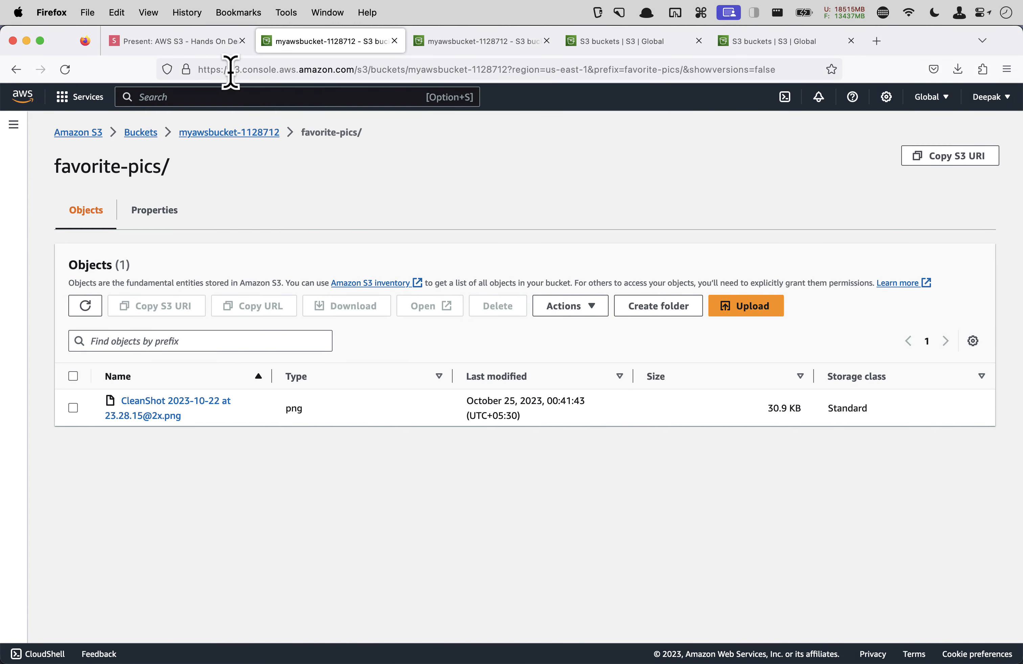
# Step: Switch to the AWS S3 slides, advance to Step 5 and read the guidance on deleting objects and the bucket
pyautogui.click(195, 51)
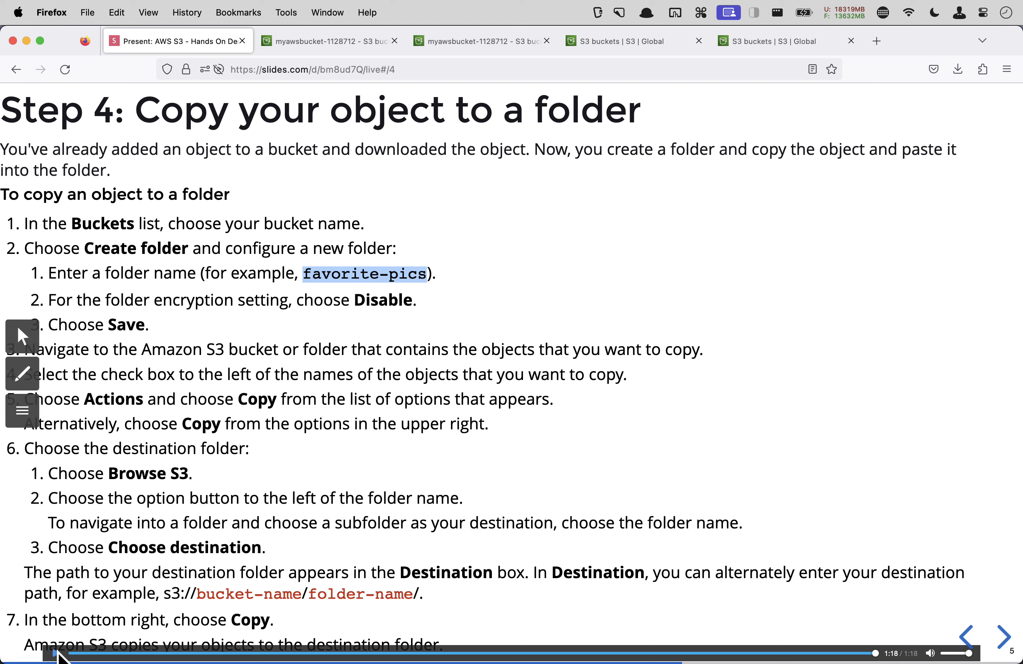
pyautogui.click(58, 651)
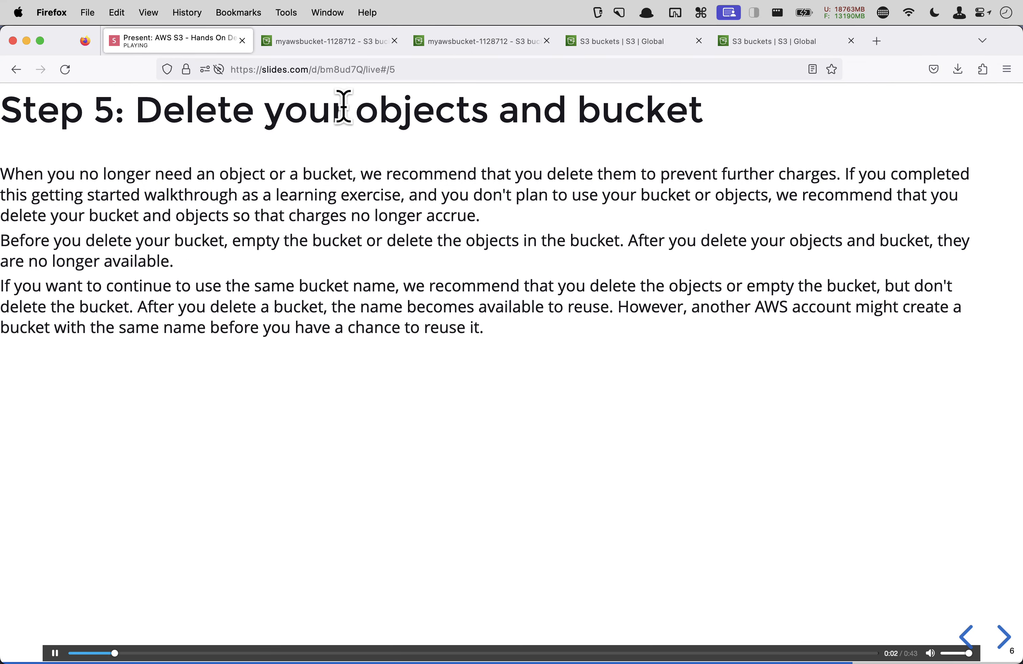
pyautogui.moveTo(151, 119); pyautogui.dragTo(451, 119)
pyautogui.moveTo(44, 173); pyautogui.dragTo(837, 177)
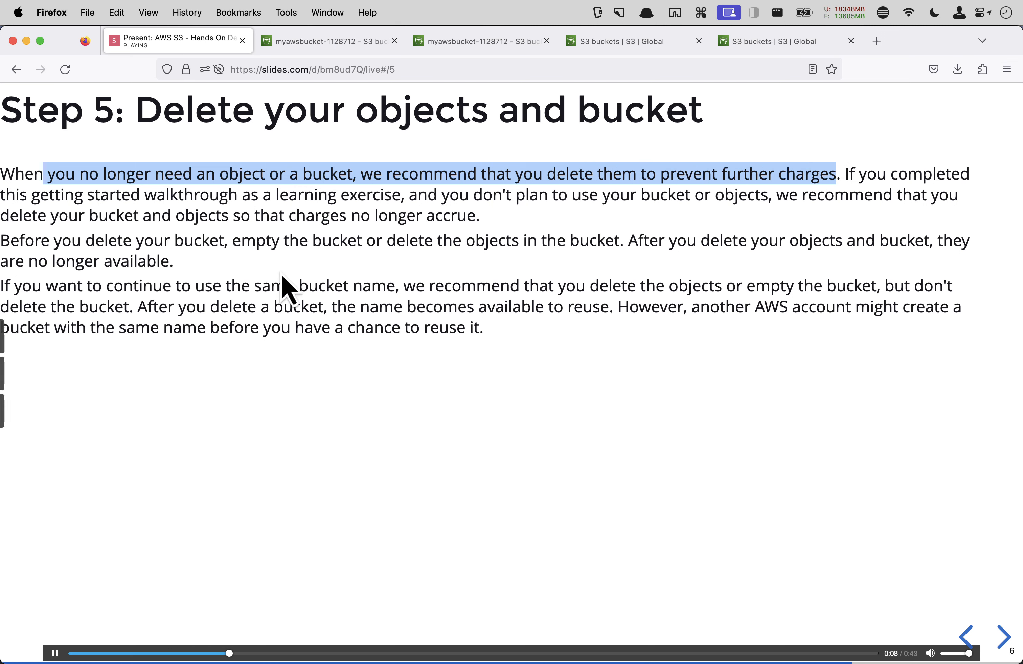
pyautogui.click(443, 358)
# Step: Switch back to the S3 console and return from the favorite-pics folder to the root of myawsbucket-1128712
pyautogui.click(342, 41)
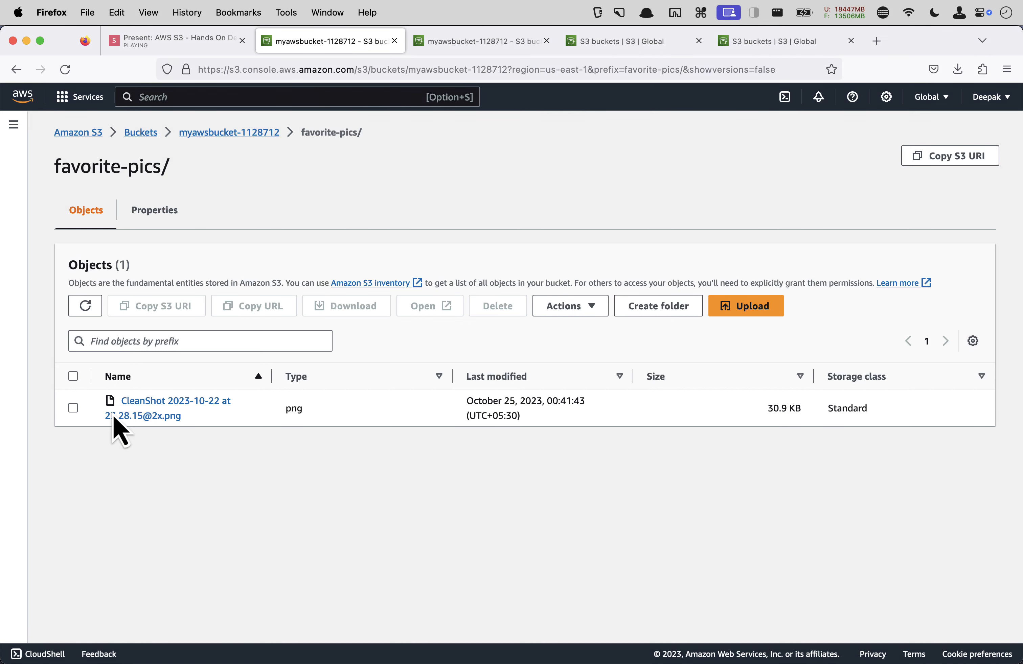
pyautogui.click(73, 407)
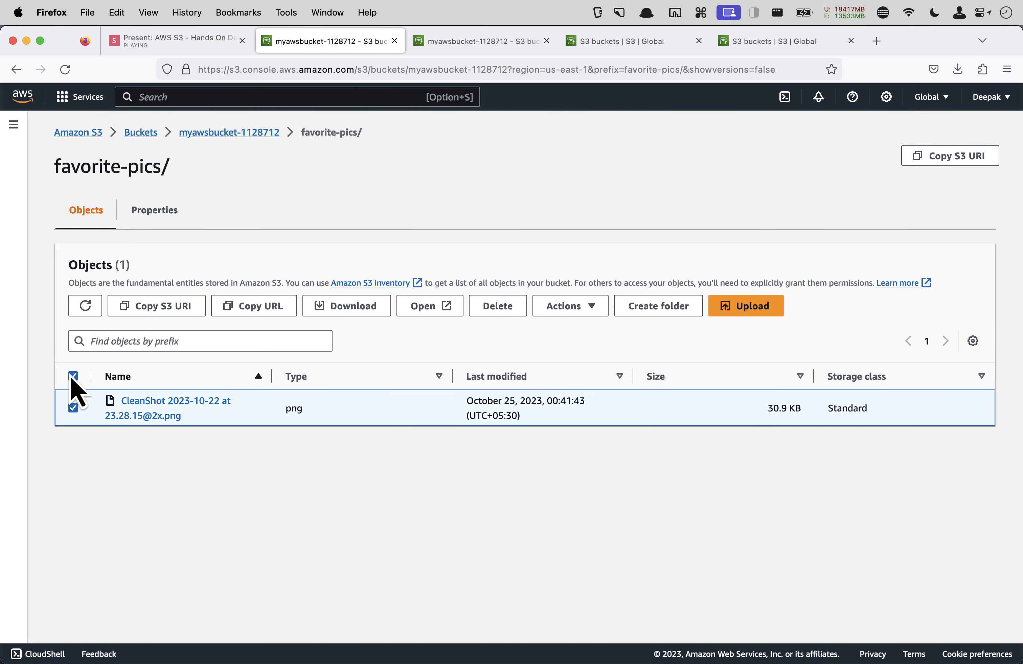
pyautogui.click(230, 134)
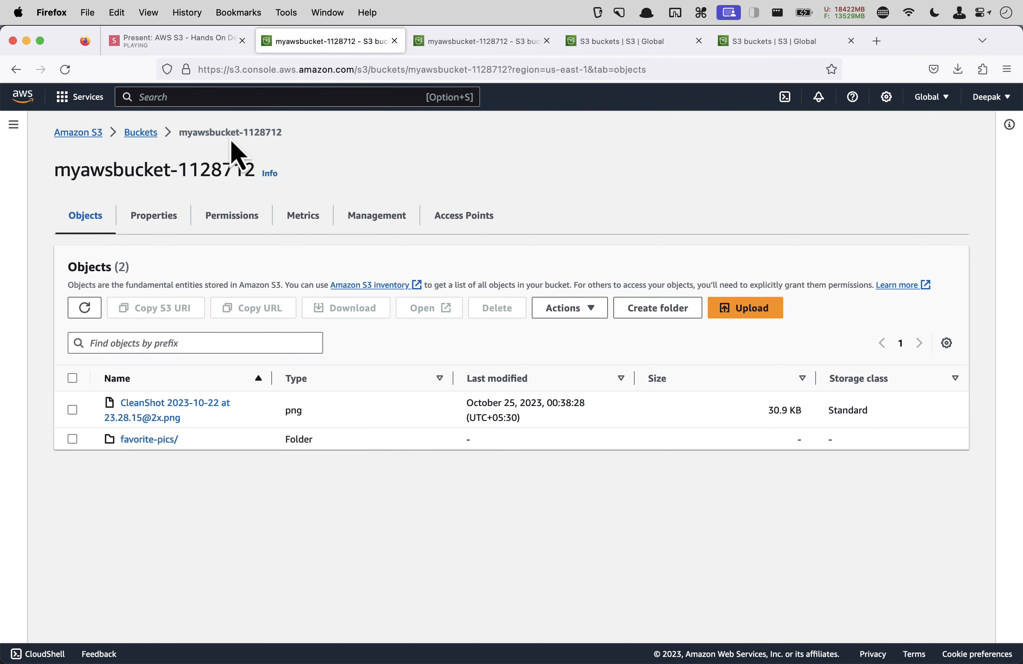
# Step: Delete all objects in the bucket root, including the favorite-pics folder, confirming with the phrase "permanently delete"
pyautogui.click(73, 380)
pyautogui.click(495, 310)
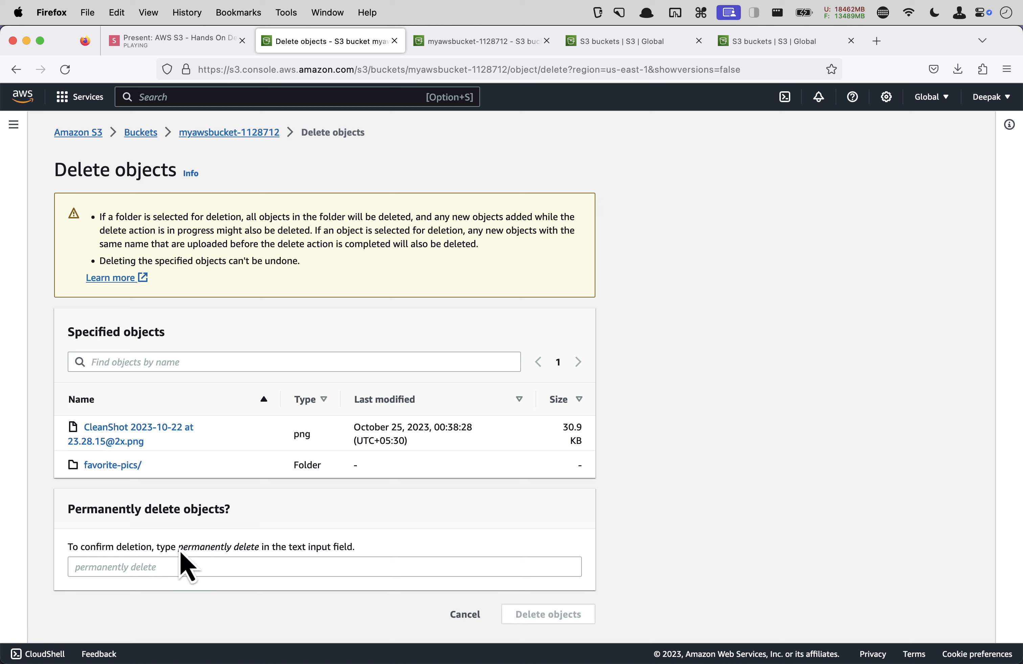
pyautogui.moveTo(180, 553); pyautogui.dragTo(227, 555)
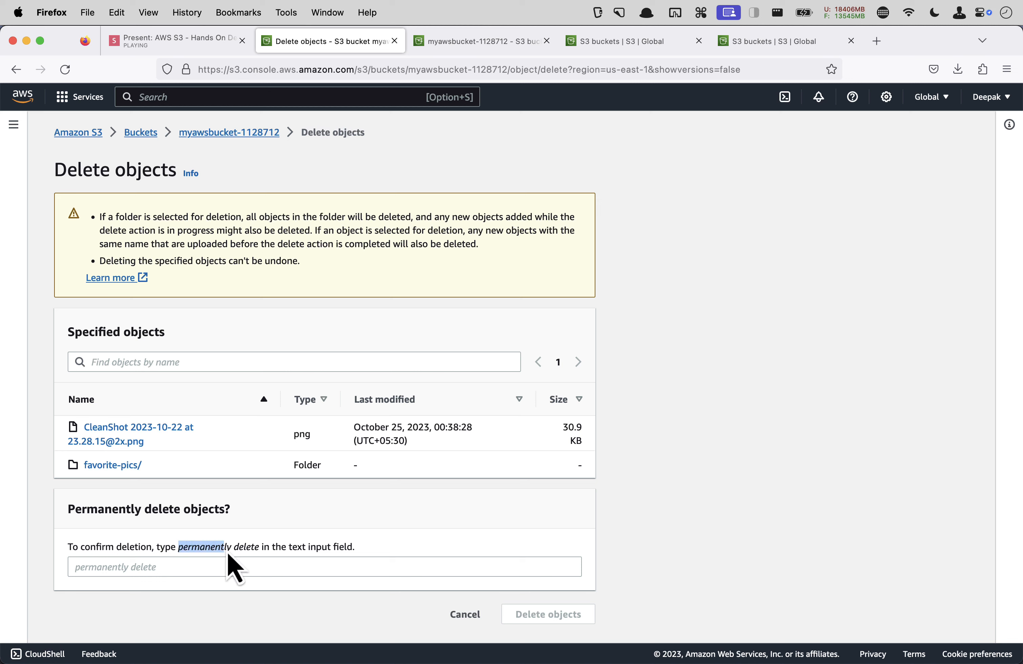
pyautogui.rightClick(258, 547)
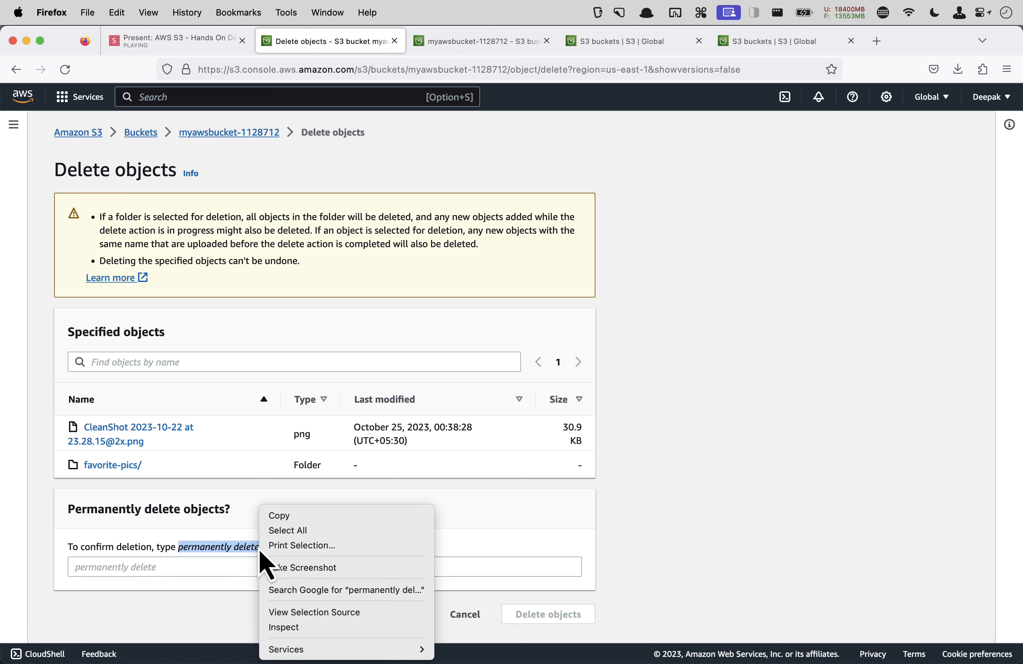
pyautogui.click(281, 517)
pyautogui.click(137, 568)
pyautogui.rightClick(139, 569)
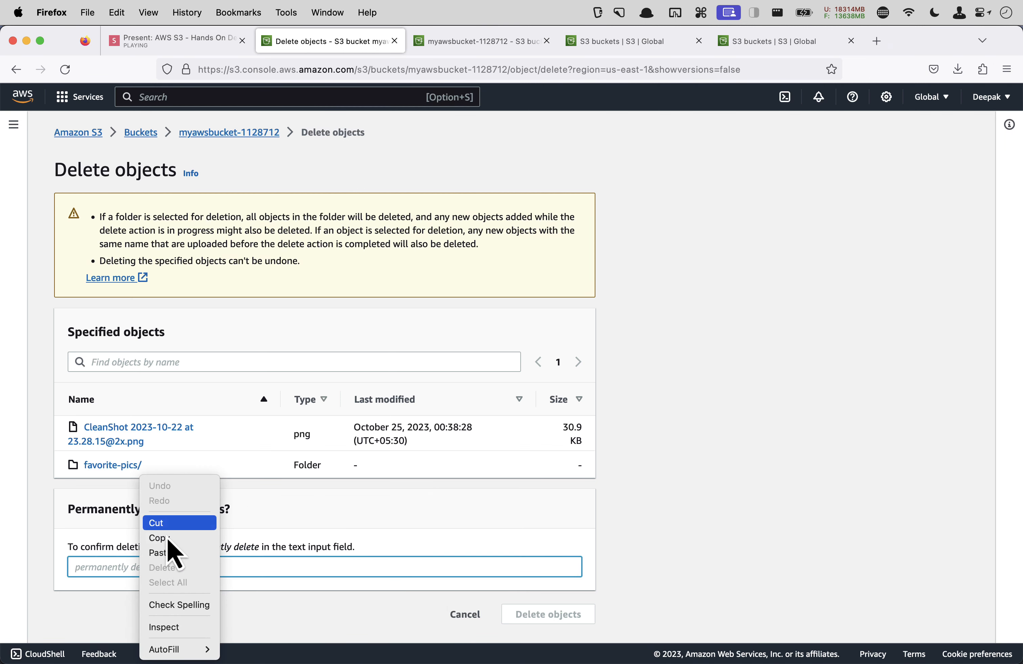
pyautogui.click(161, 553)
pyautogui.click(547, 617)
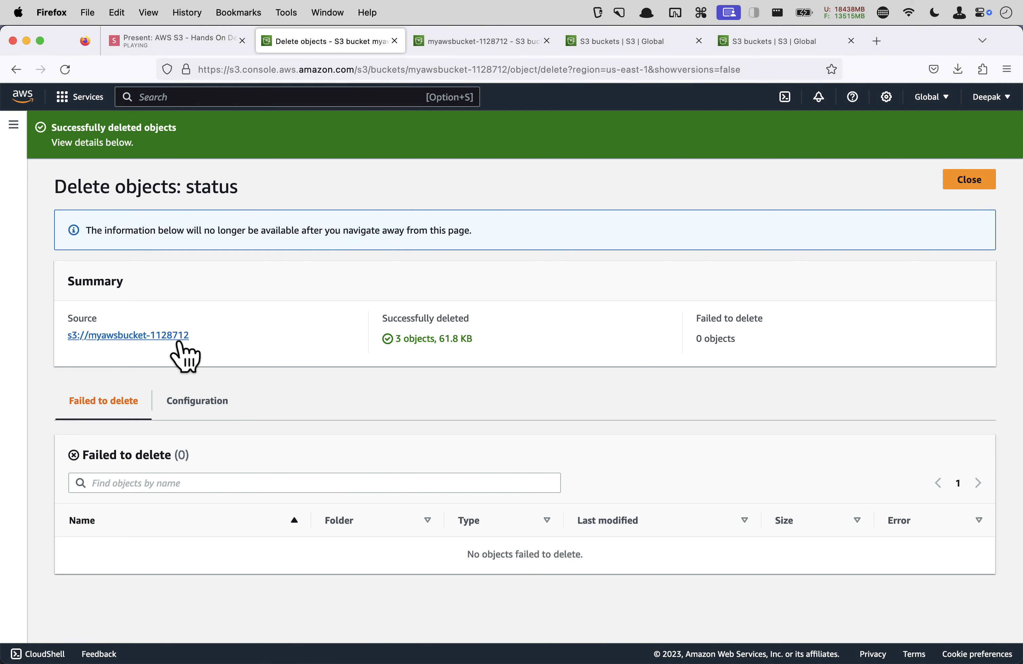
# Step: Return to the bucket list and delete myawsbucket-1128712, entering the bucket name as confirmation
pyautogui.click(13, 125)
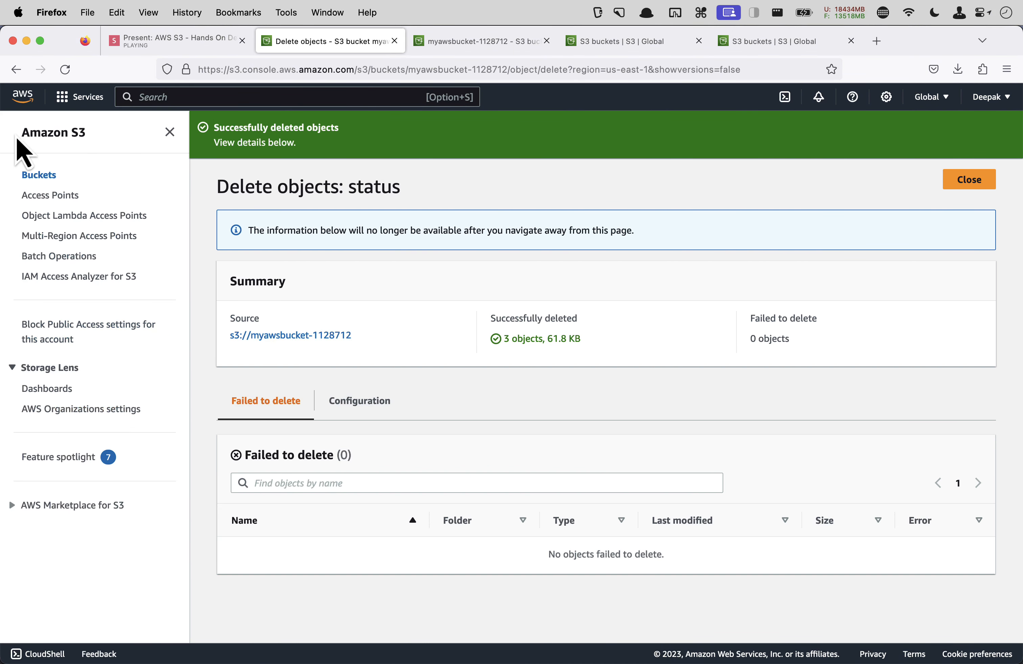
pyautogui.click(36, 176)
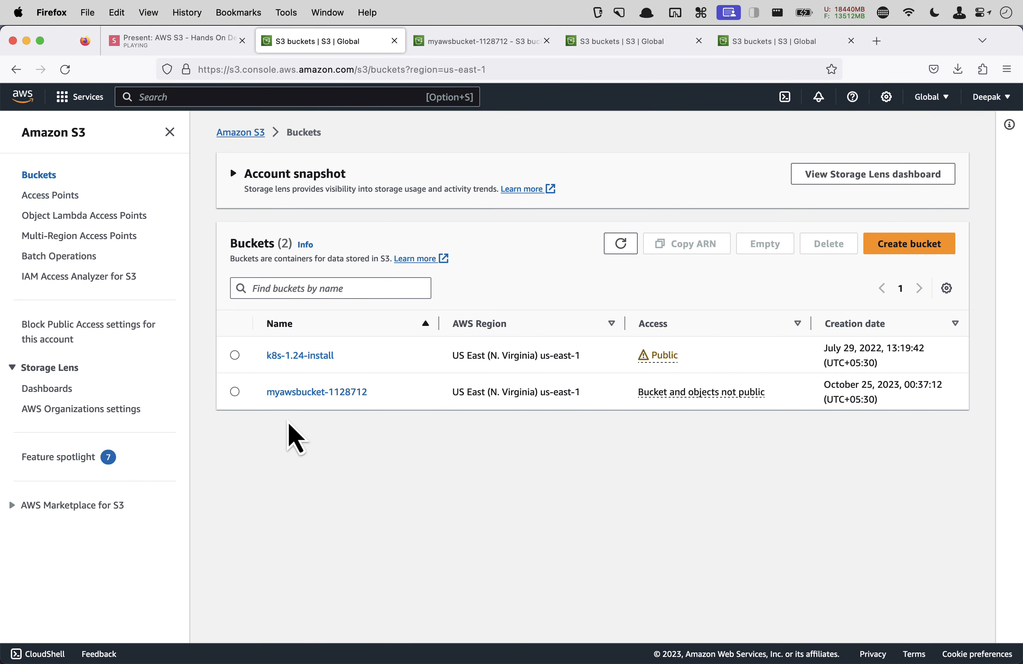
pyautogui.click(235, 391)
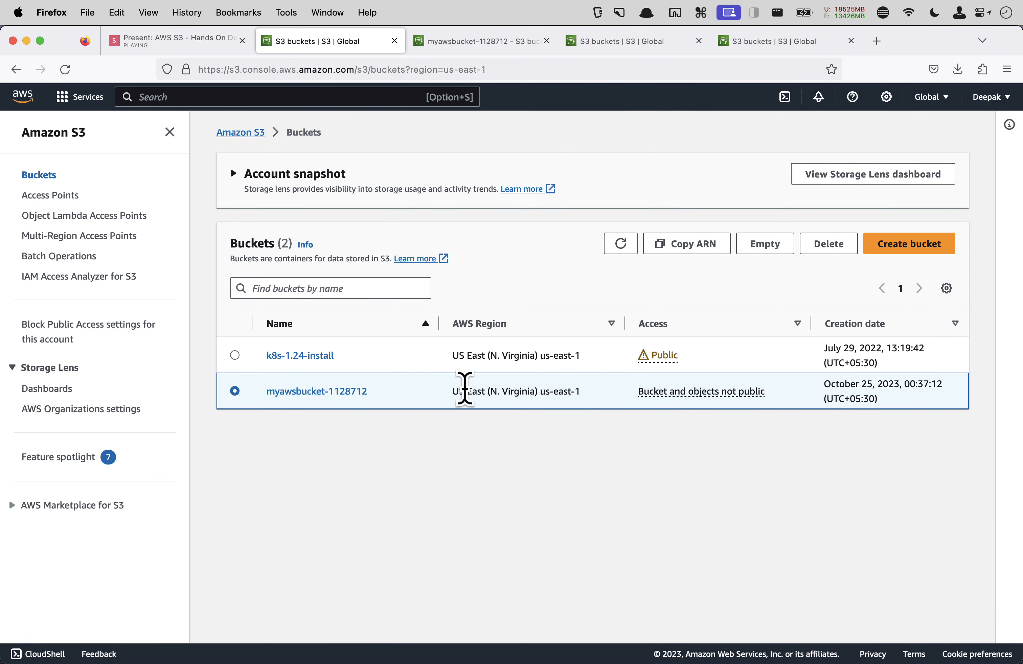
pyautogui.click(829, 244)
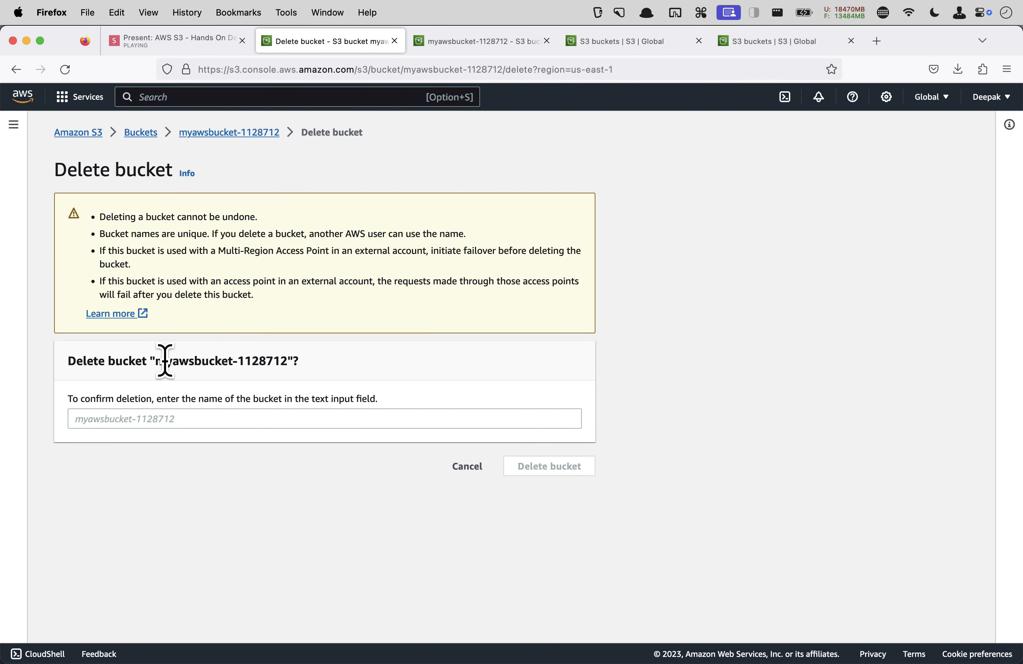
pyautogui.moveTo(157, 363); pyautogui.dragTo(273, 360)
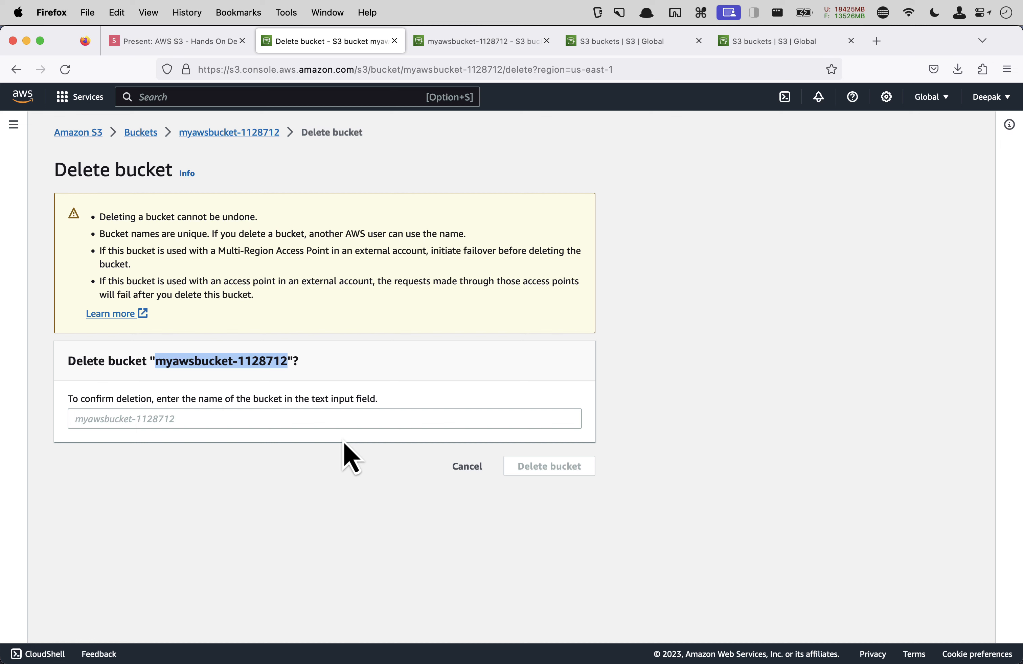
pyautogui.click(170, 410)
pyautogui.write('myawsbucket-1128712')
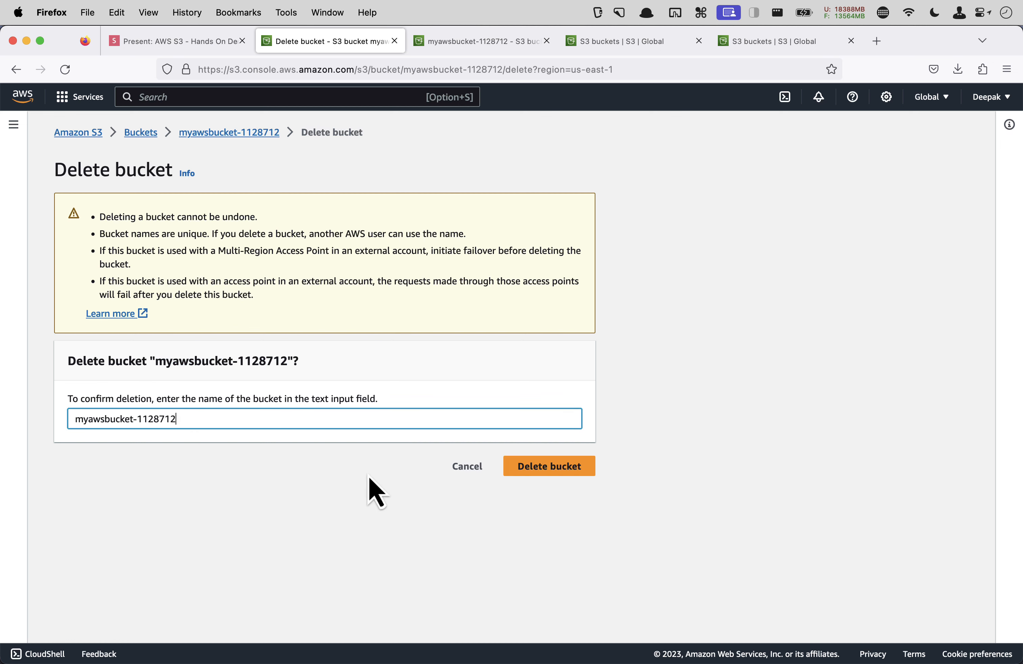